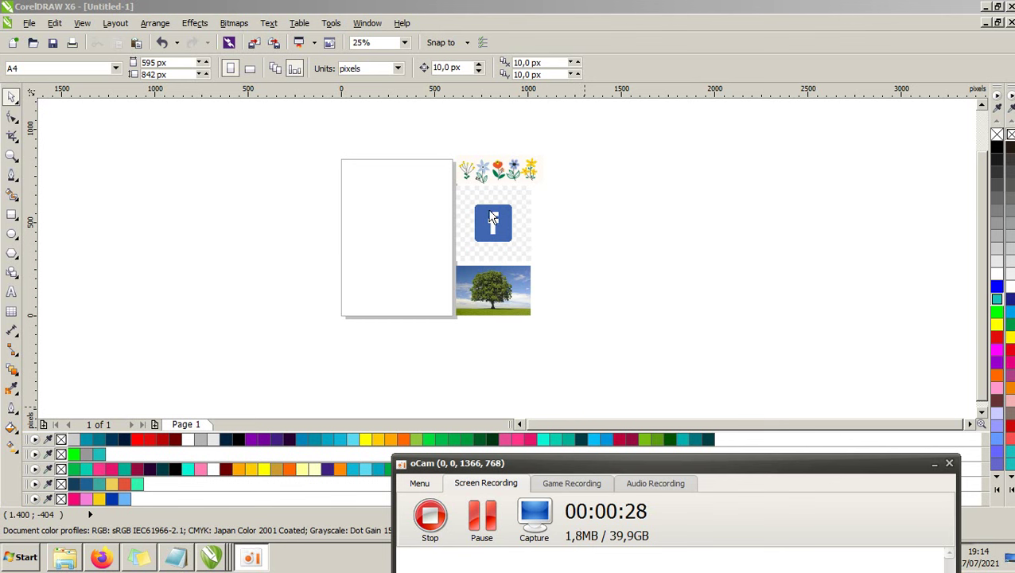
- Examine the flower illustration, Facebook logo and tree photo beside the page, selecting each bitmap in turn
left_click(525, 199)
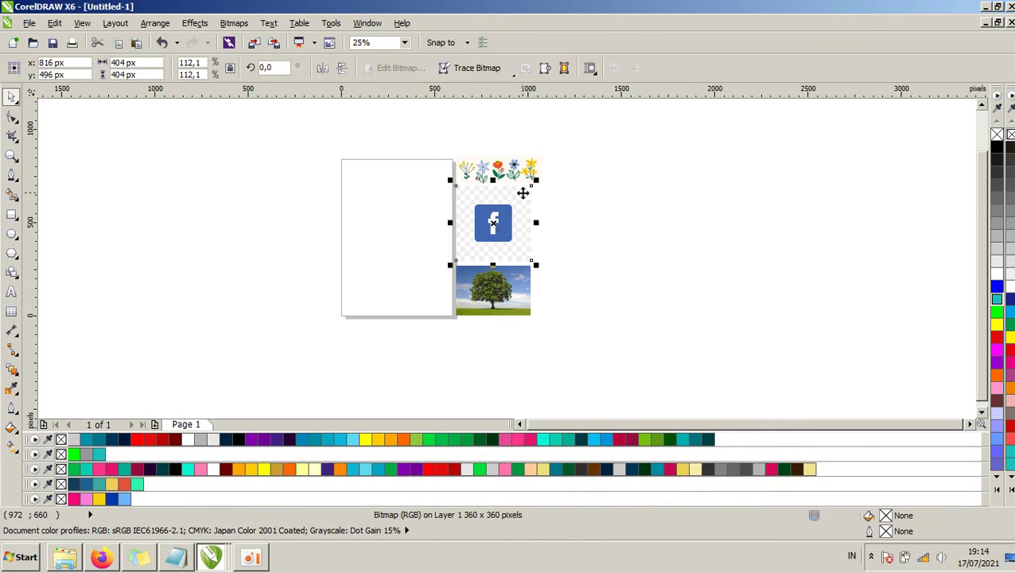
left_click(472, 157)
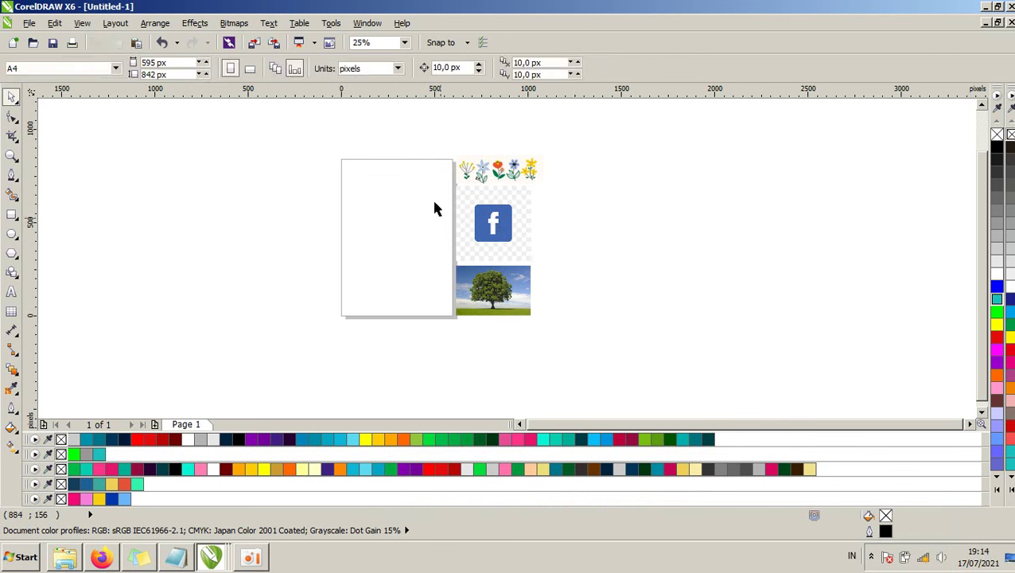
left_click(499, 169)
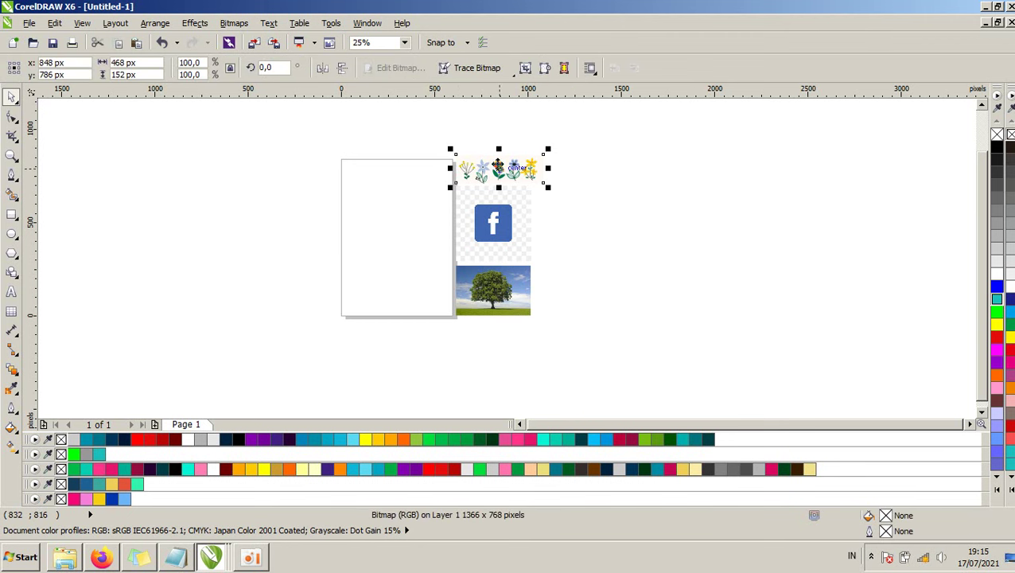
scroll(505, 165, "up", 1)
scroll(504, 166, "up", 1)
scroll(504, 166, "down", 1)
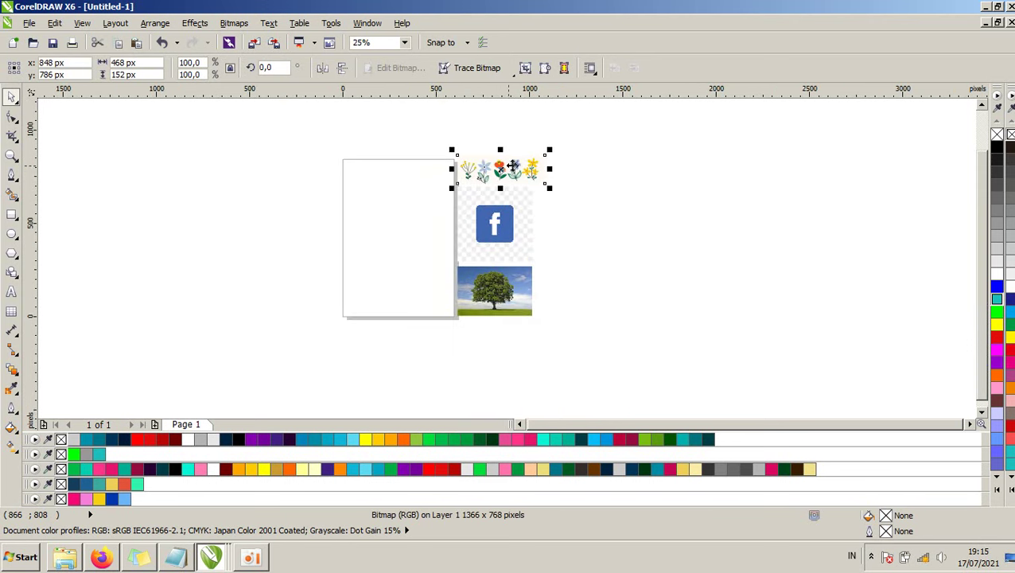
left_click(561, 179)
left_click(512, 171)
left_click(511, 214)
left_click(502, 274)
left_click(504, 231)
left_click(499, 161)
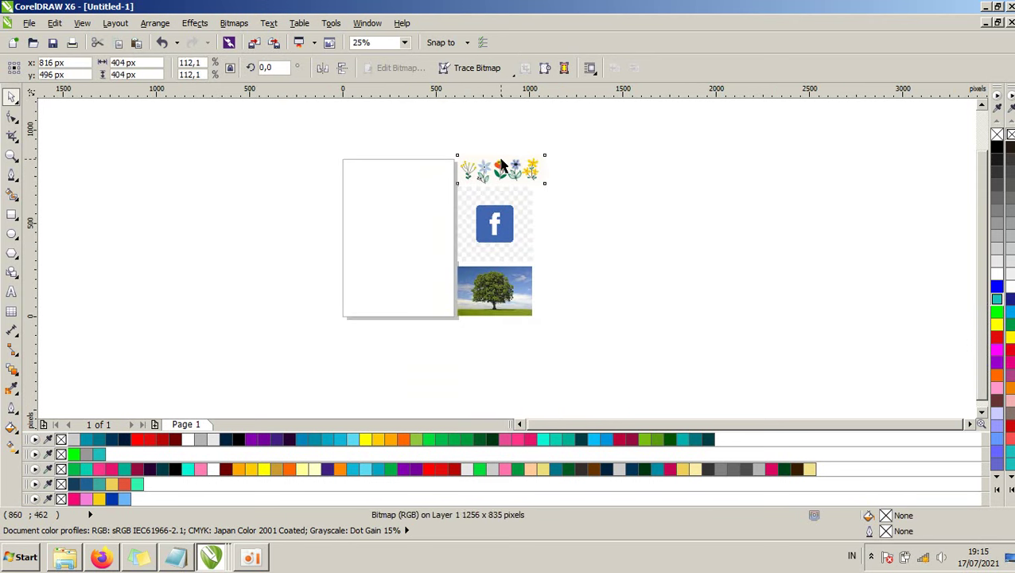
left_click(512, 206)
left_click(509, 290)
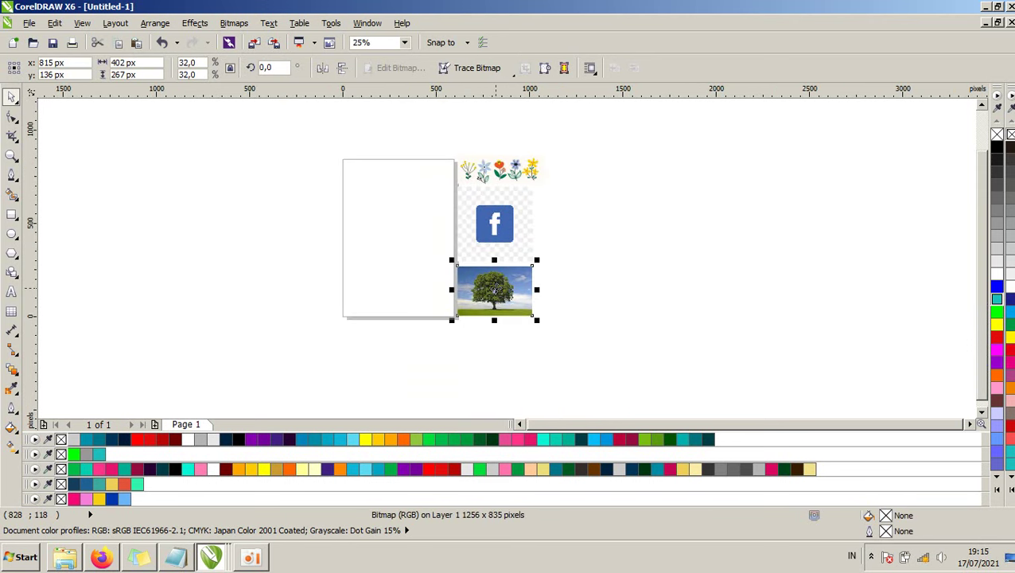
left_click(556, 236)
left_click(495, 227)
scroll(492, 222, "up", 2)
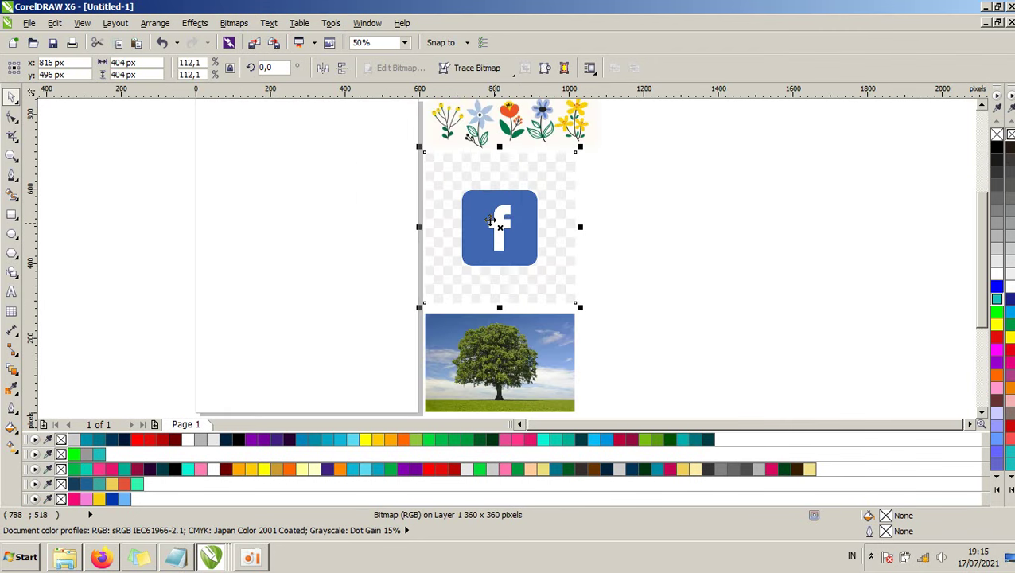
left_click(529, 132)
left_click(538, 225)
left_click(540, 340)
left_click(646, 231)
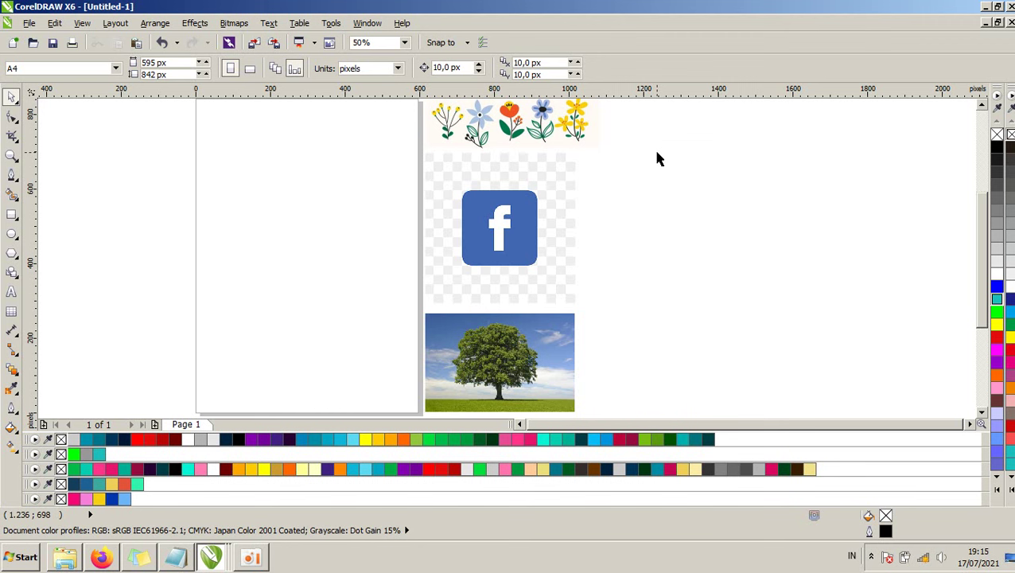
- Reposition the flower bitmap above the Facebook logo, overlapping the page edge, at about X 815, Y 803 px
left_click(549, 141)
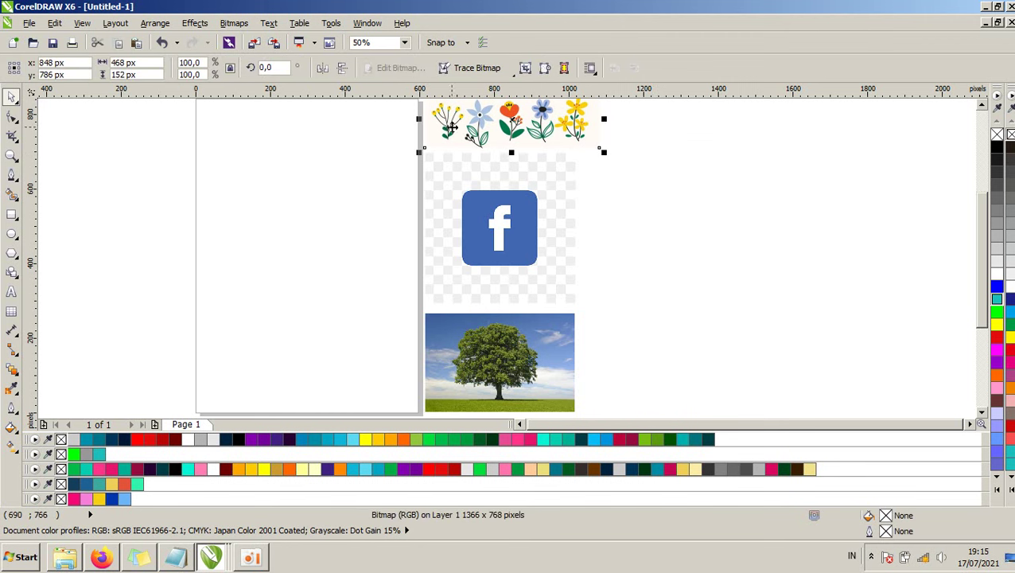
left_click_drag(455, 135, 458, 130)
key("Escape")
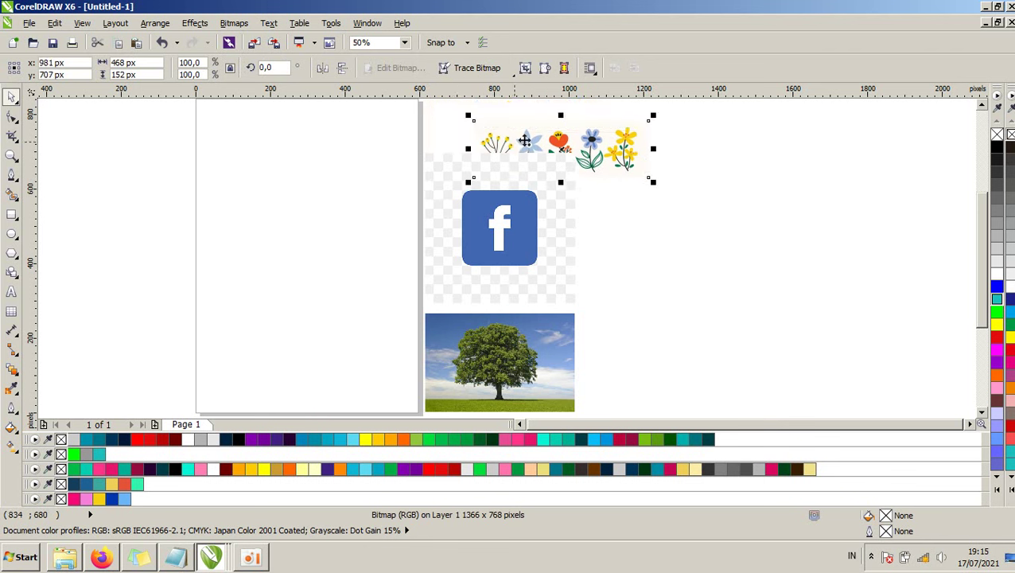
left_click_drag(573, 159, 574, 164)
scroll(503, 169, "up", 1)
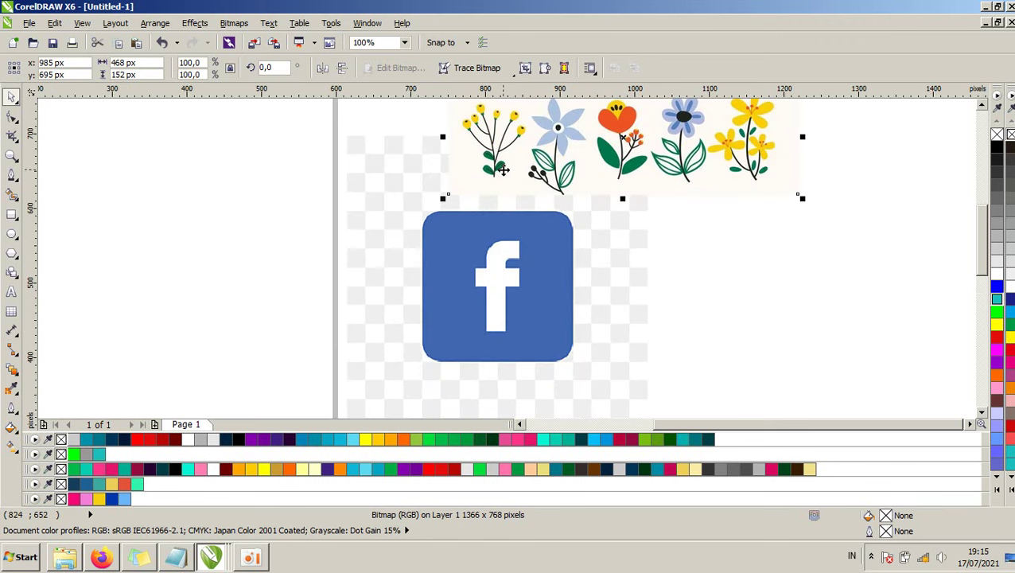
scroll(564, 164, "down", 1)
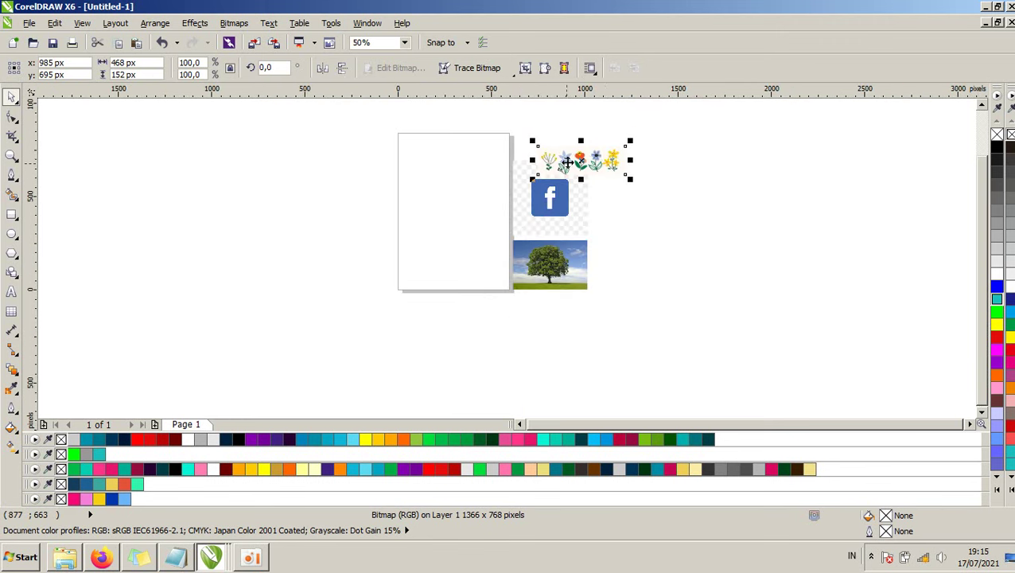
left_click_drag(599, 162, 534, 122)
scroll(563, 161, "up", 2)
- Reposition the Facebook logo bitmap between the flowers and the tree photo at about X 809, Y 479 px
left_click(585, 195)
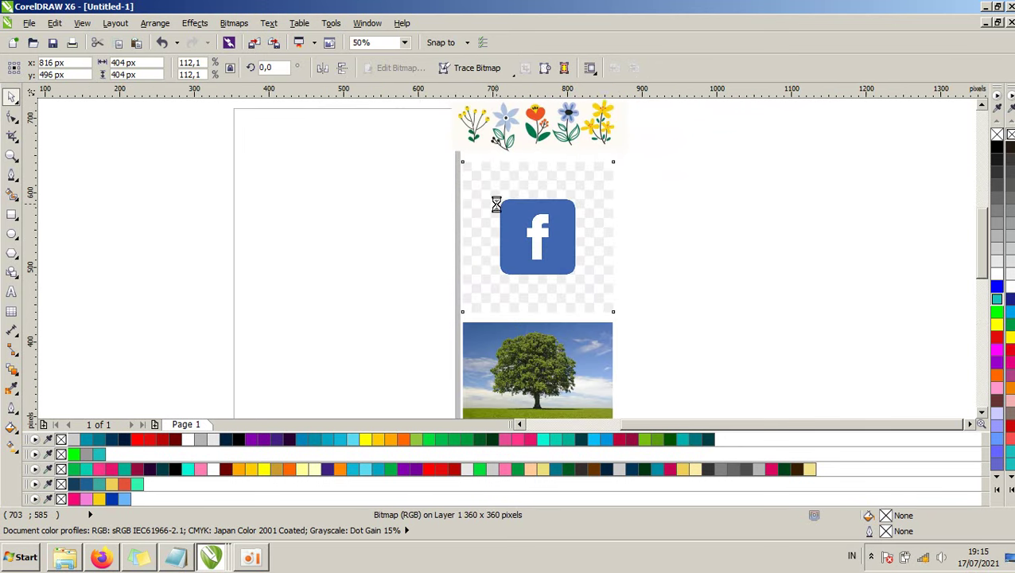
scroll(494, 200, "up", 2)
left_click_drag(485, 177, 492, 273)
scroll(507, 165, "down", 1)
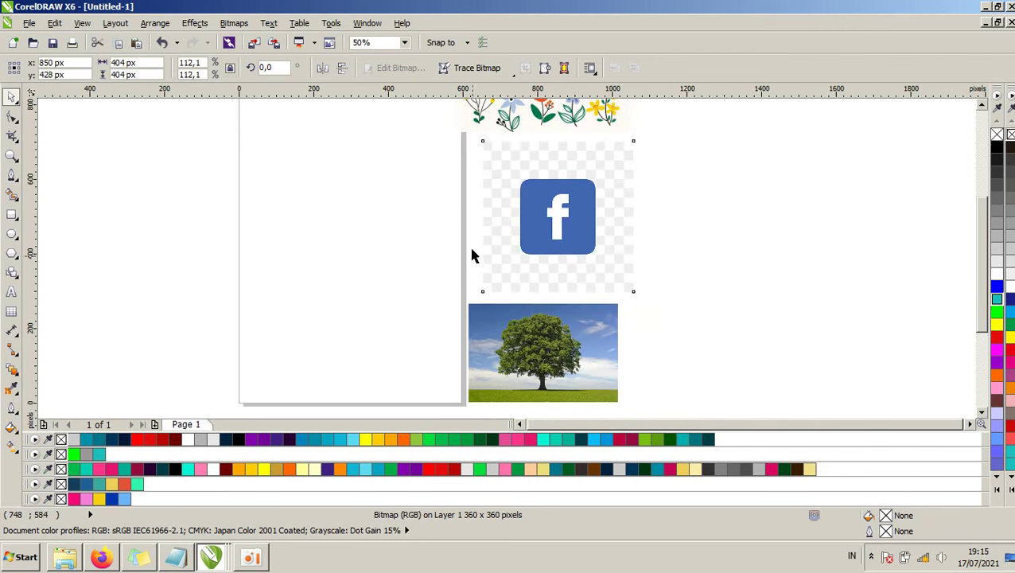
scroll(489, 267, "up", 2)
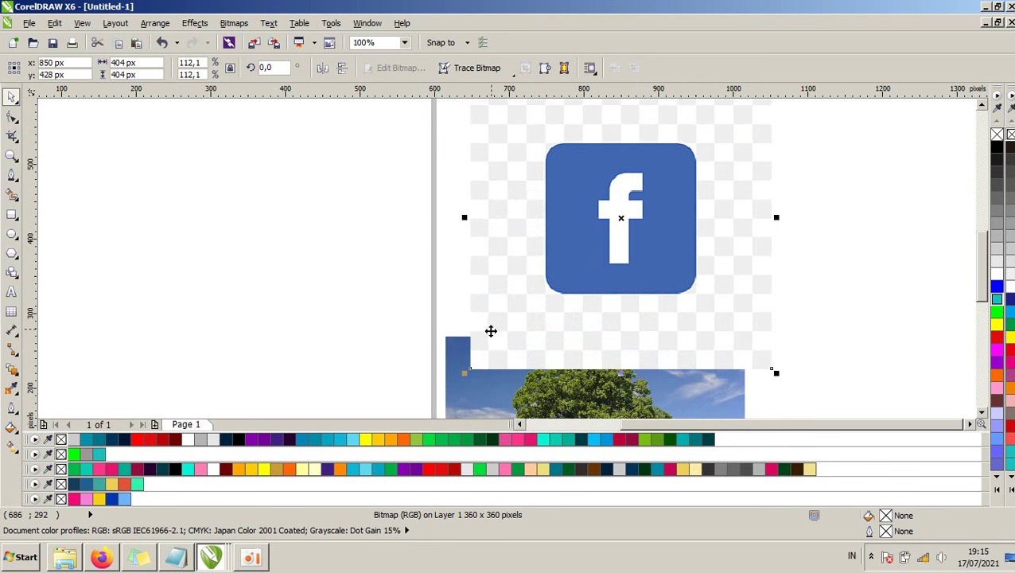
left_click_drag(526, 281, 495, 243)
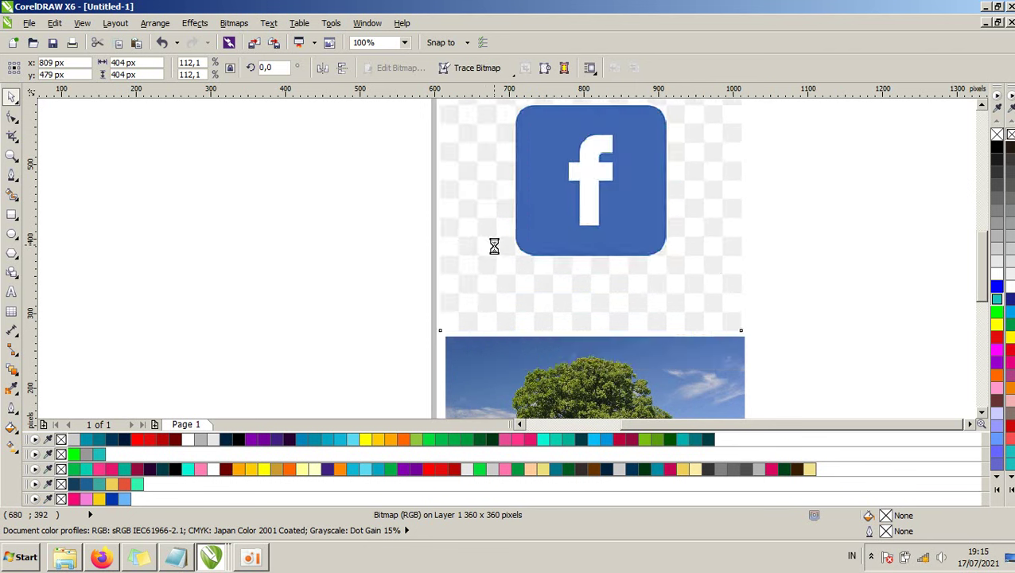
scroll(494, 243, "down", 4)
- Examine the tree photo up close, including its foliage edges, sky and grass
left_click(565, 312)
scroll(515, 318, "up", 3)
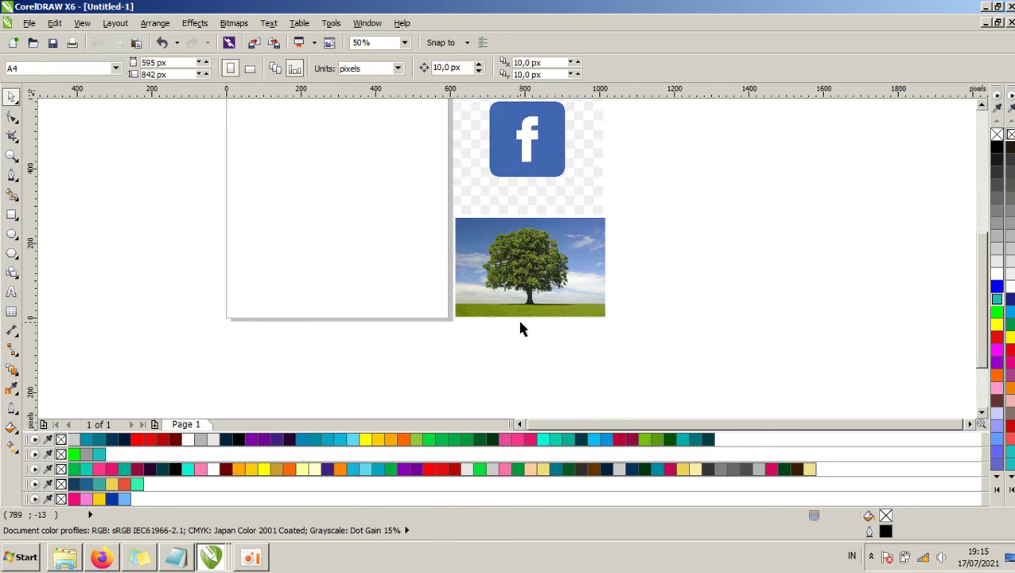
left_click(559, 261)
scroll(571, 236, "up", 2)
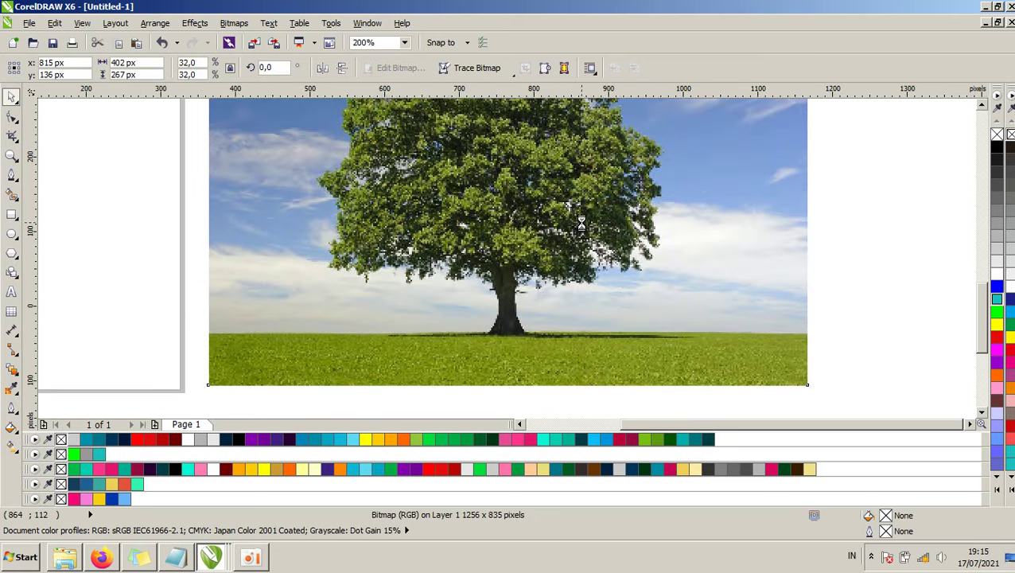
scroll(583, 223, "down", 2)
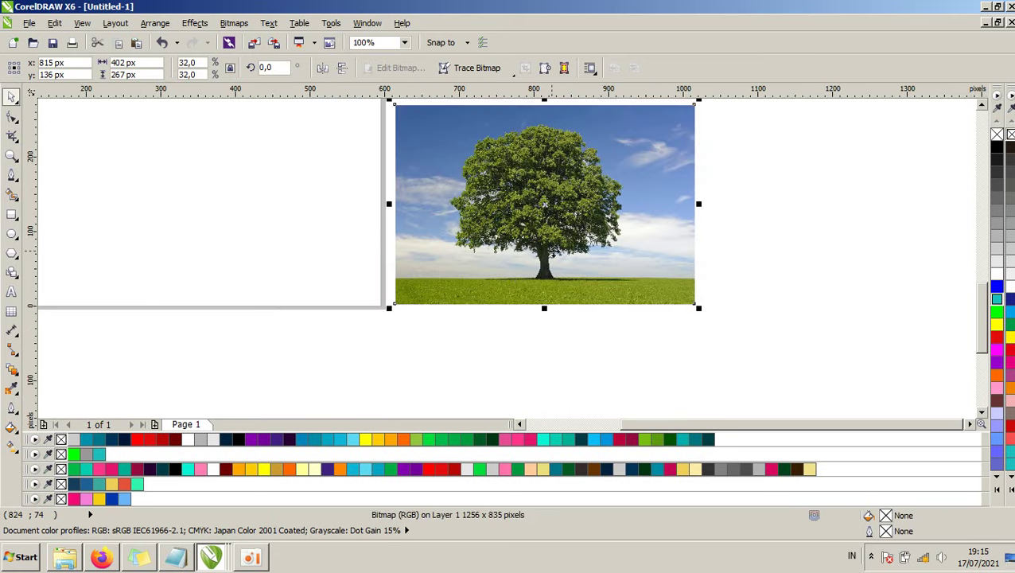
left_click(730, 181)
scroll(668, 190, "up", 2)
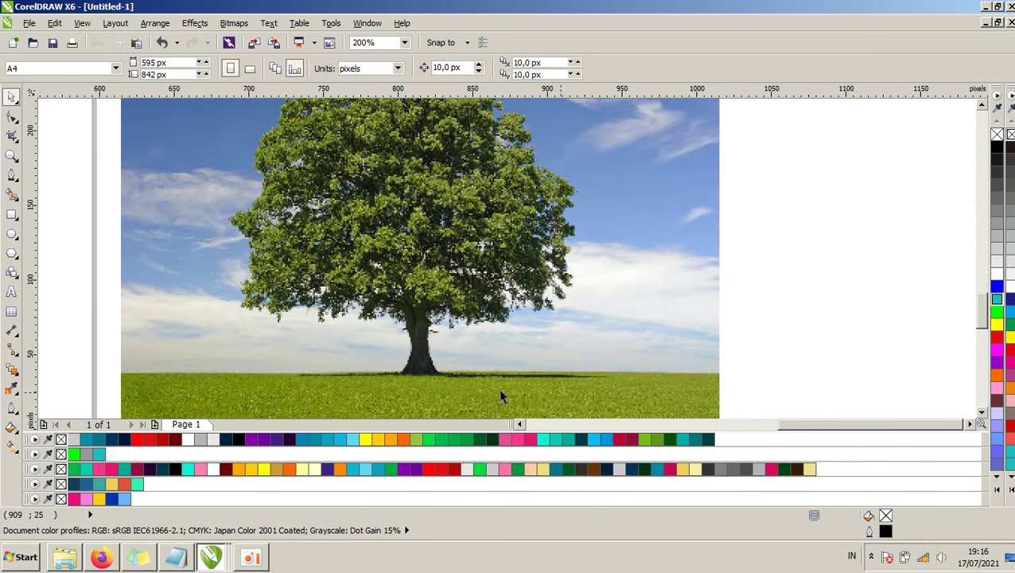
scroll(531, 239, "down", 2)
scroll(520, 270, "down", 1)
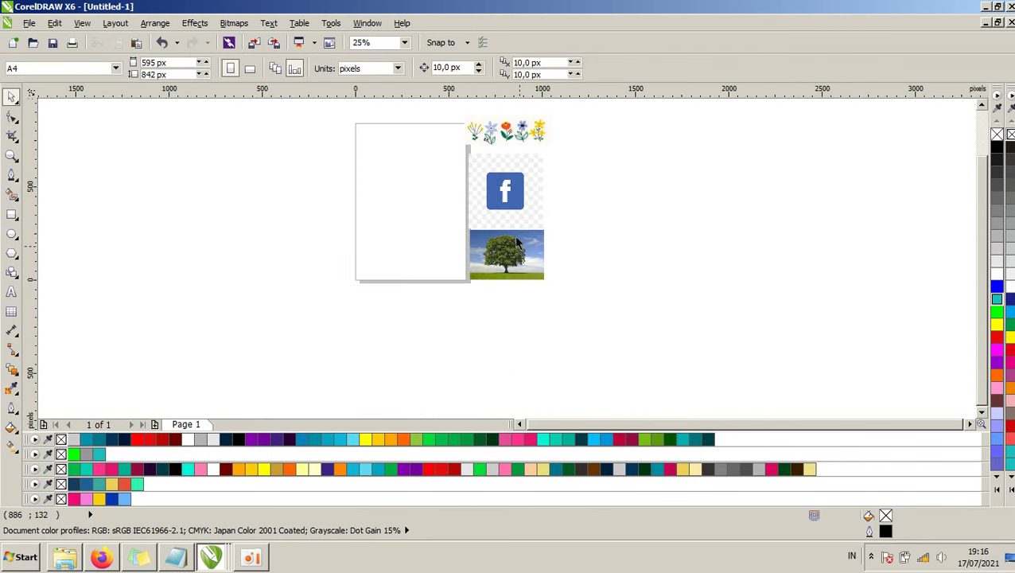
left_click(541, 130)
scroll(514, 166, "up", 1)
left_click(519, 190, "shift")
left_click(545, 327, "shift")
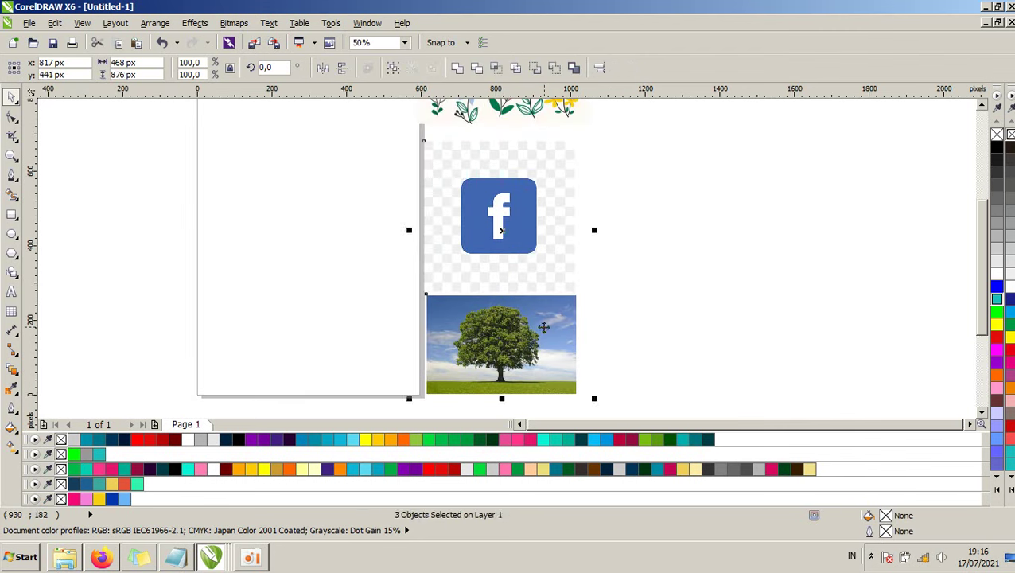
left_click(613, 286)
scroll(569, 239, "down", 1)
left_click(527, 171)
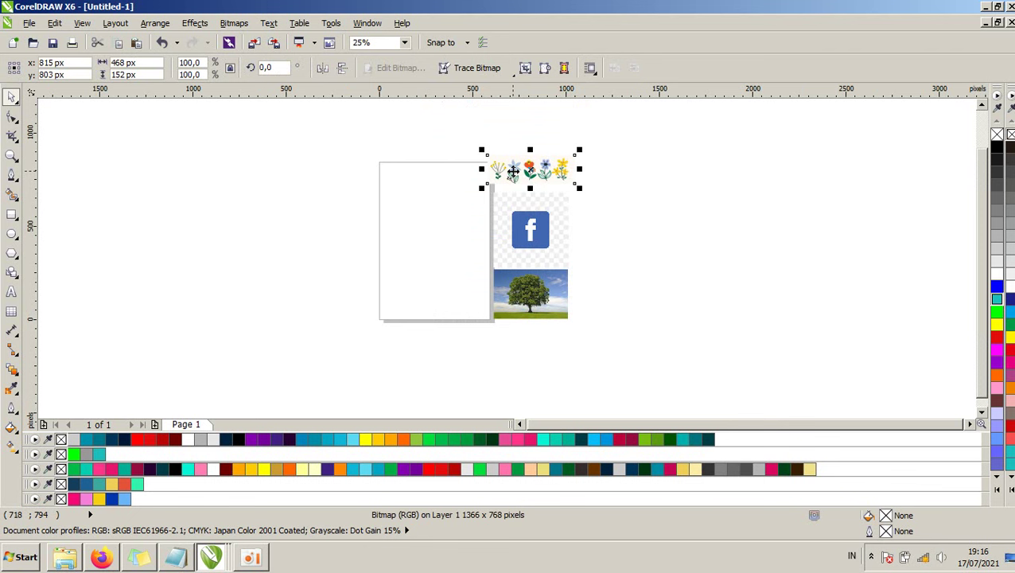
left_click(422, 148)
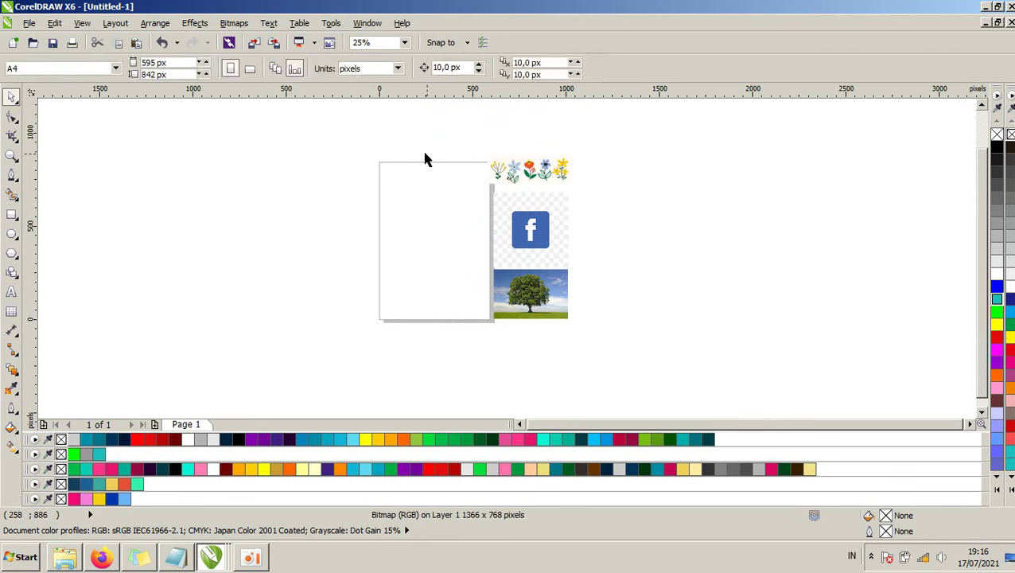
- Open the Bitmap Color Mask settings and shift the flower bitmap slightly to about X 805, Y 787 px
left_click(232, 24)
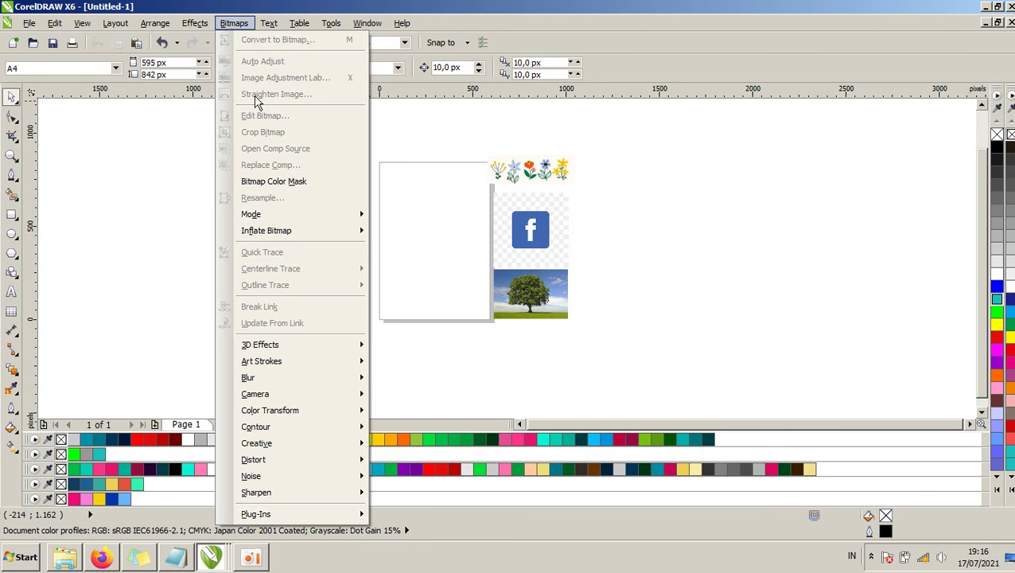
left_click(226, 181)
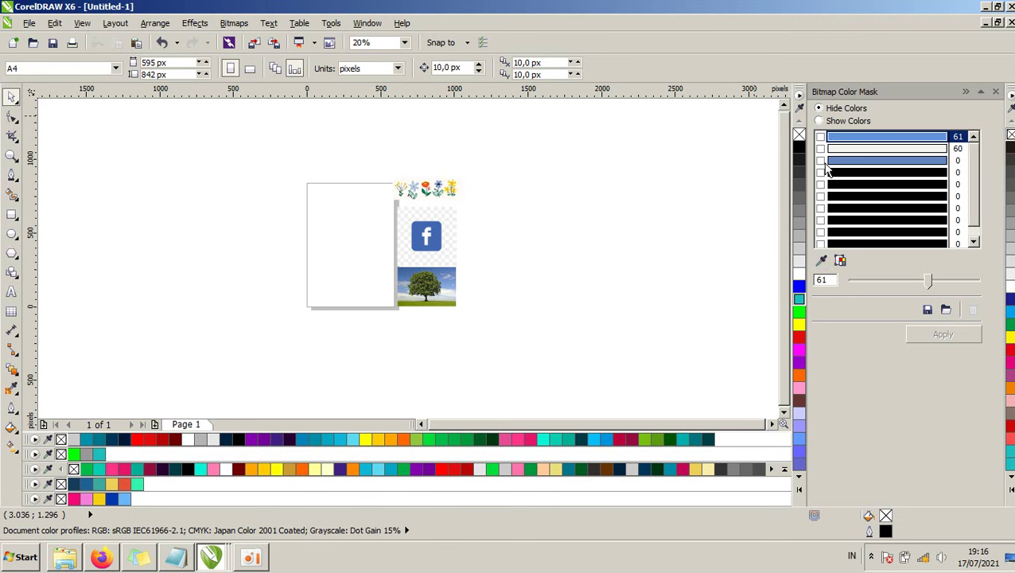
scroll(409, 195, "up", 4)
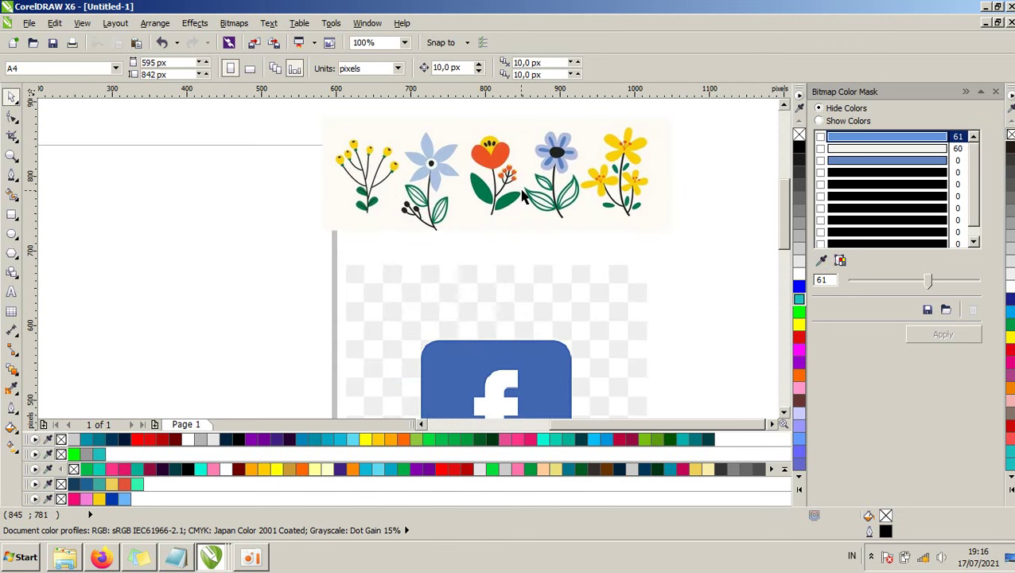
left_click(581, 223)
left_click_drag(578, 219, 572, 232)
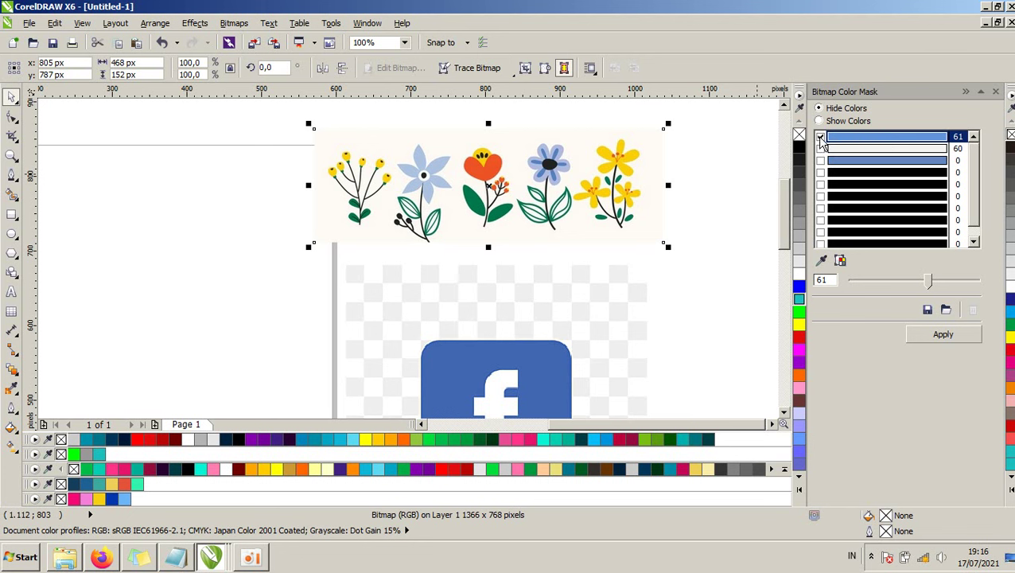
- Sample the flower bitmap's cream background as the first hidden colour in the Bitmap Color Mask
left_click(822, 262)
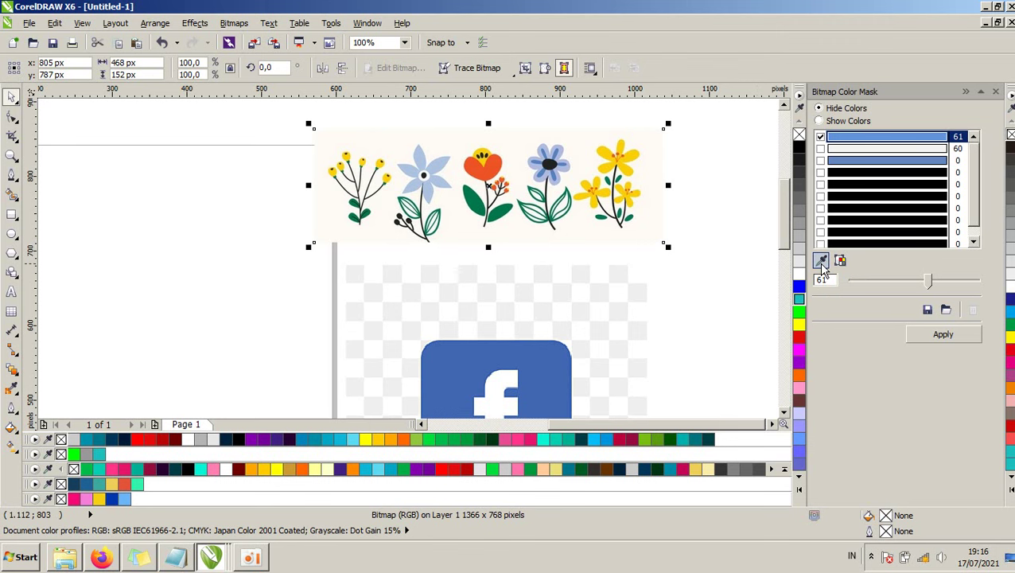
left_click(695, 203)
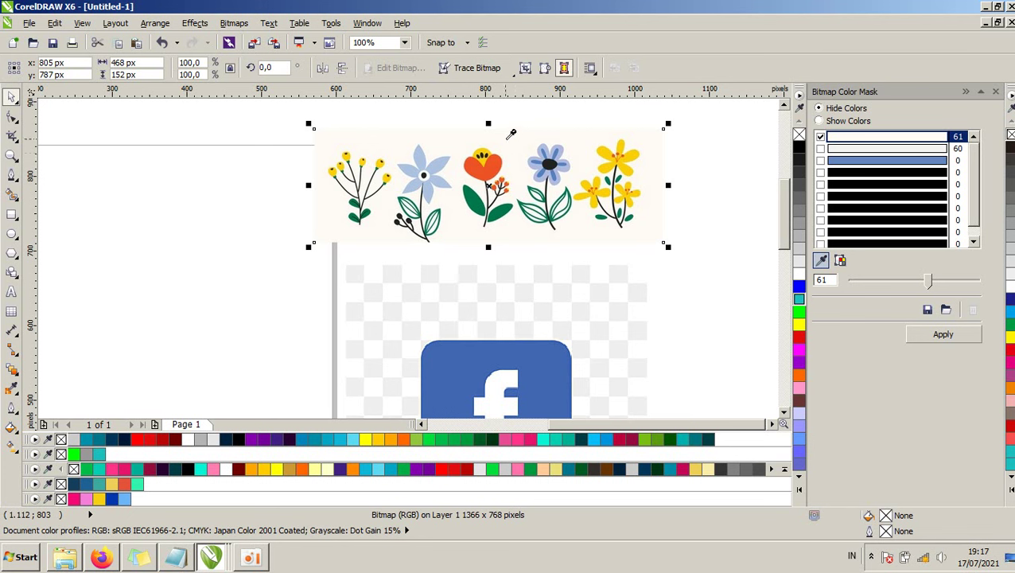
left_click(513, 136)
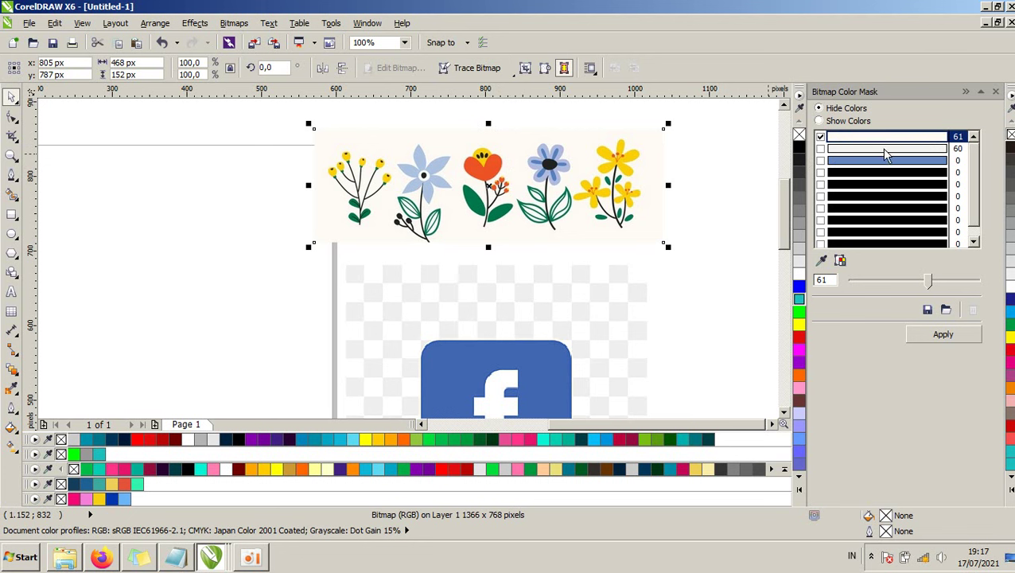
- Set the sampled colour's tolerance to 6 and apply the mask to hide the flower bitmap's background
left_click(923, 288)
left_click_drag(923, 288, 869, 290)
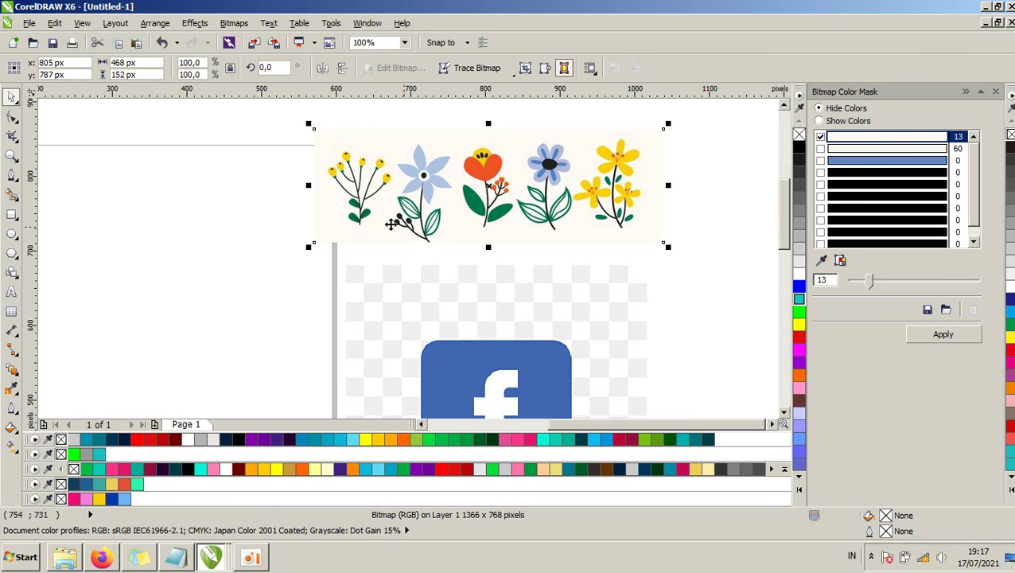
left_click_drag(871, 284, 864, 288)
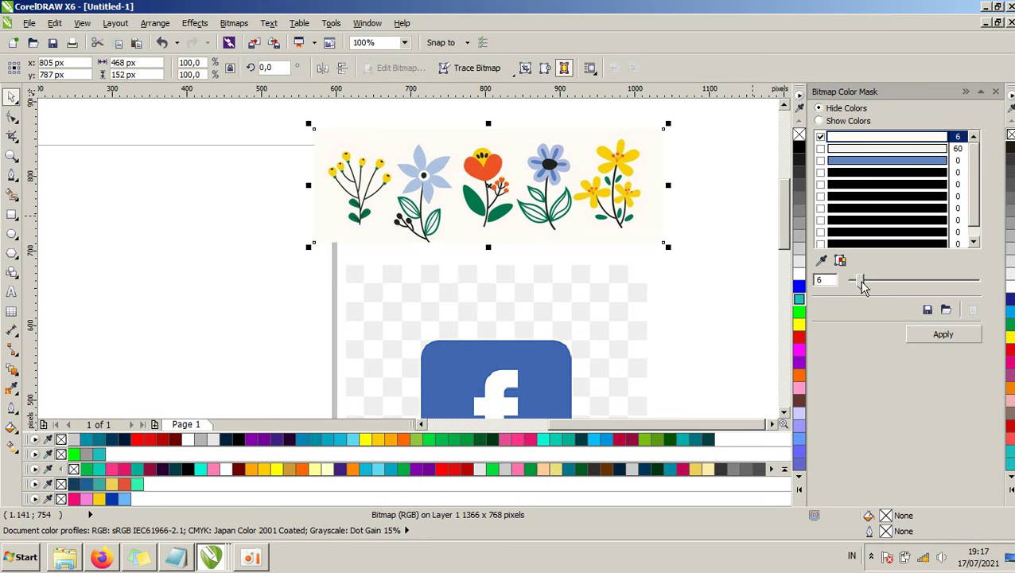
left_click(942, 337)
scroll(571, 220, "down", 1)
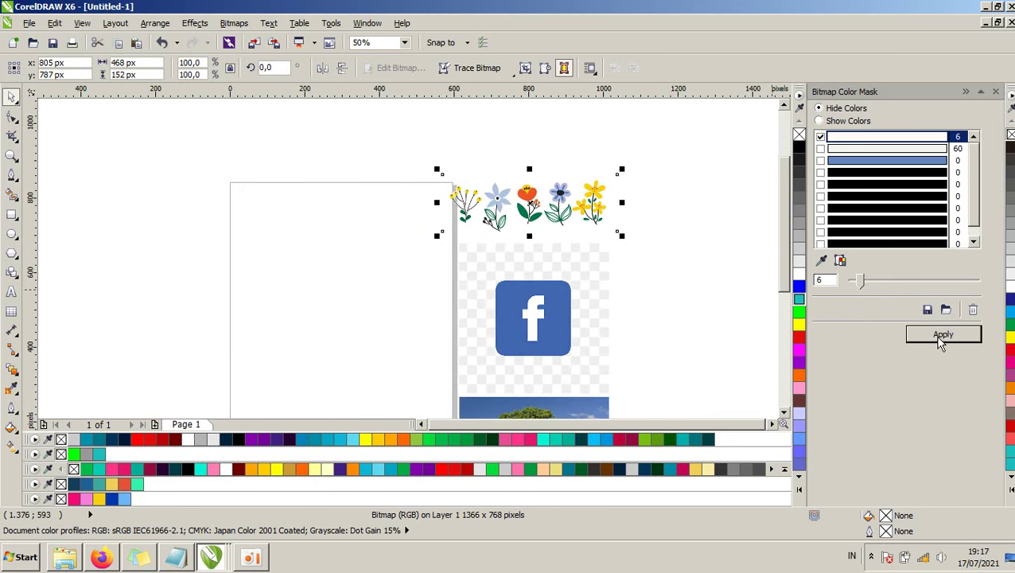
scroll(533, 215, "up", 3)
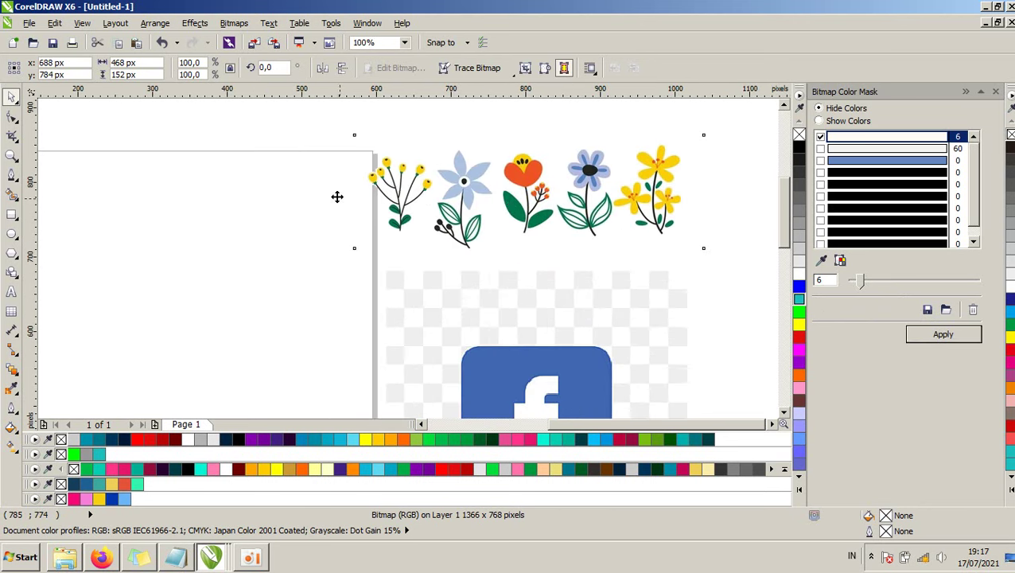
- Draw a rectangle about 844 by 290 px behind the flower bitmap, fill it with grey #CCCCCC and remove its outline
scroll(335, 191, "up", 2)
scroll(328, 185, "down", 2)
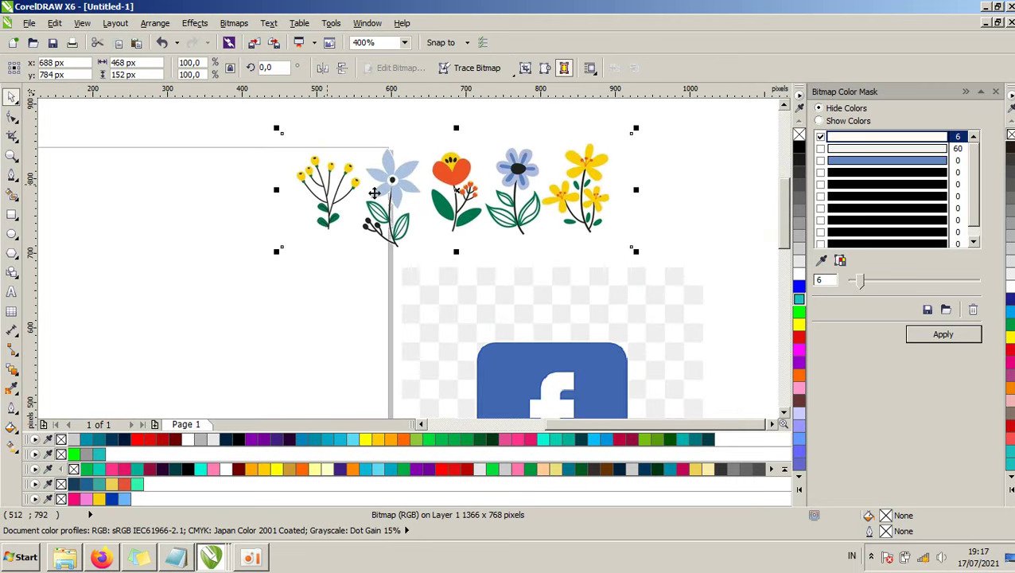
left_click(225, 254)
left_click(11, 214)
scroll(416, 169, "down", 1)
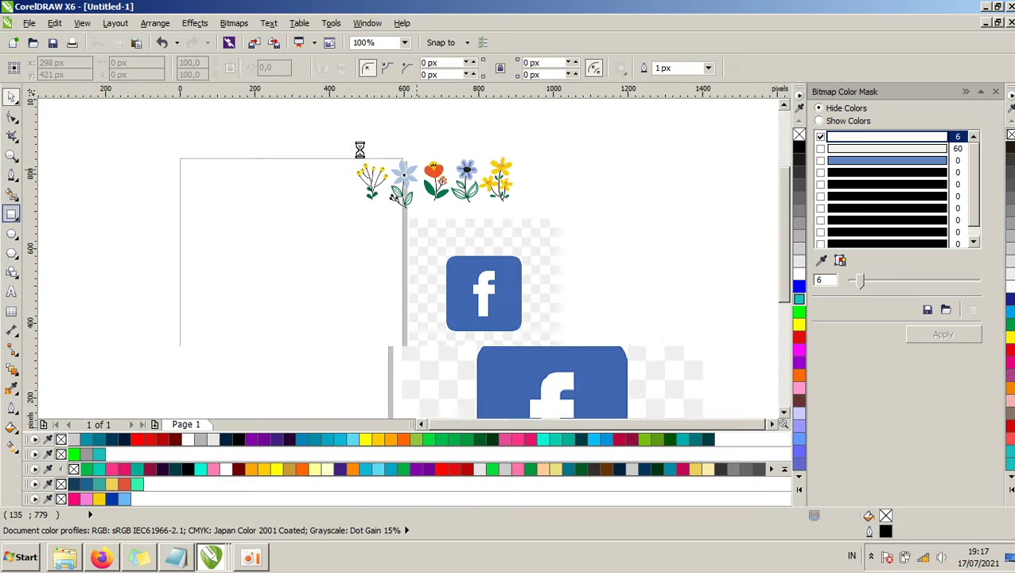
left_click_drag(304, 131, 621, 240)
left_click(801, 255)
right_click(800, 135)
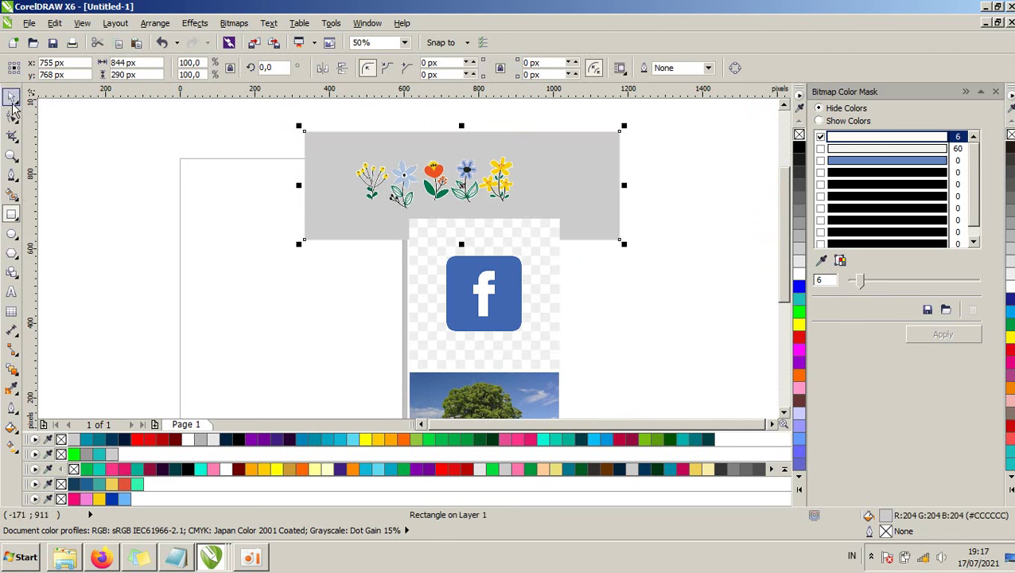
left_click(671, 109)
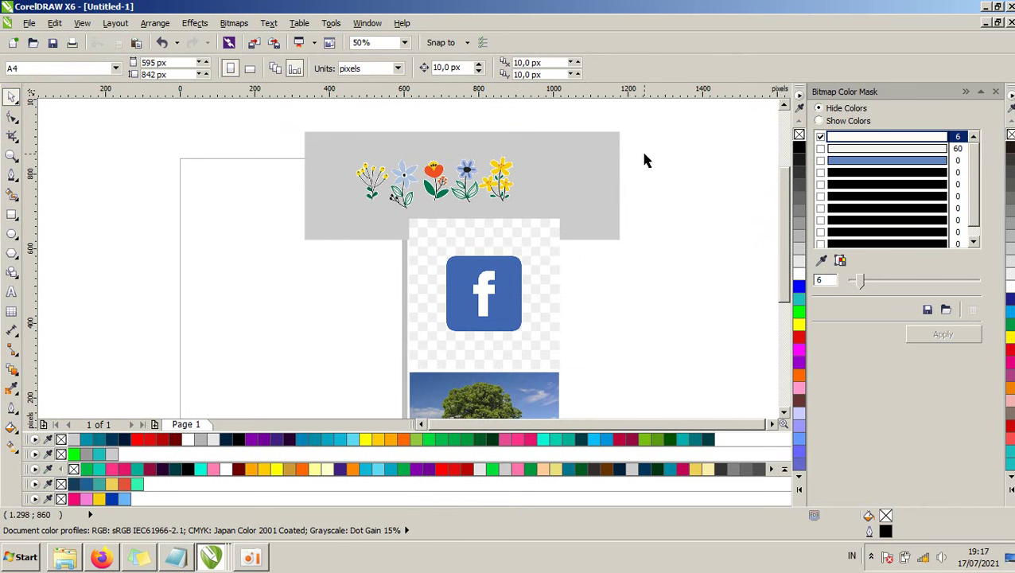
- Set the flower bitmap's first hidden colour tolerance to 16, resample its background and apply the mask
scroll(646, 158, "up", 1)
scroll(382, 170, "up", 1)
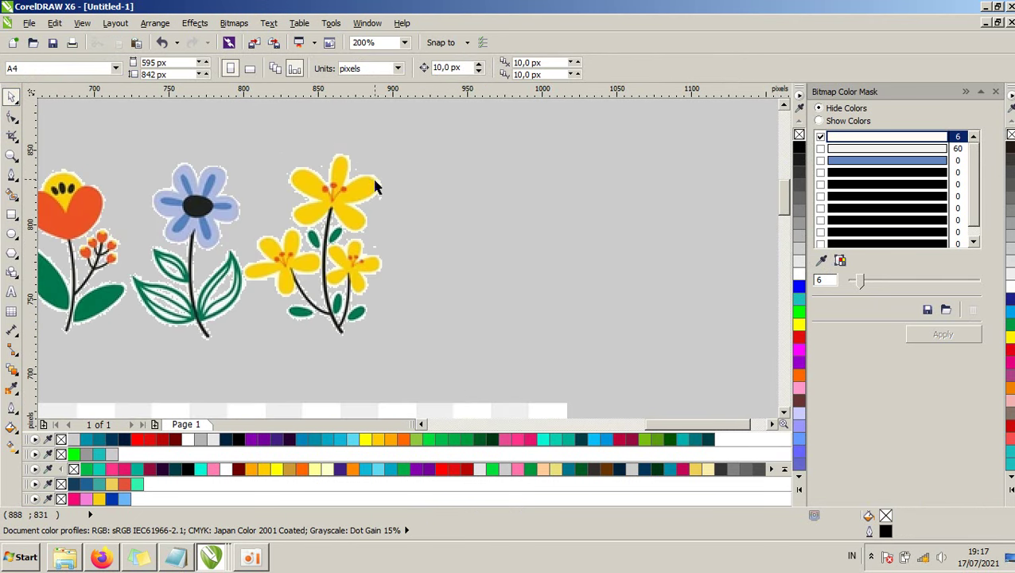
scroll(428, 229, "down", 1)
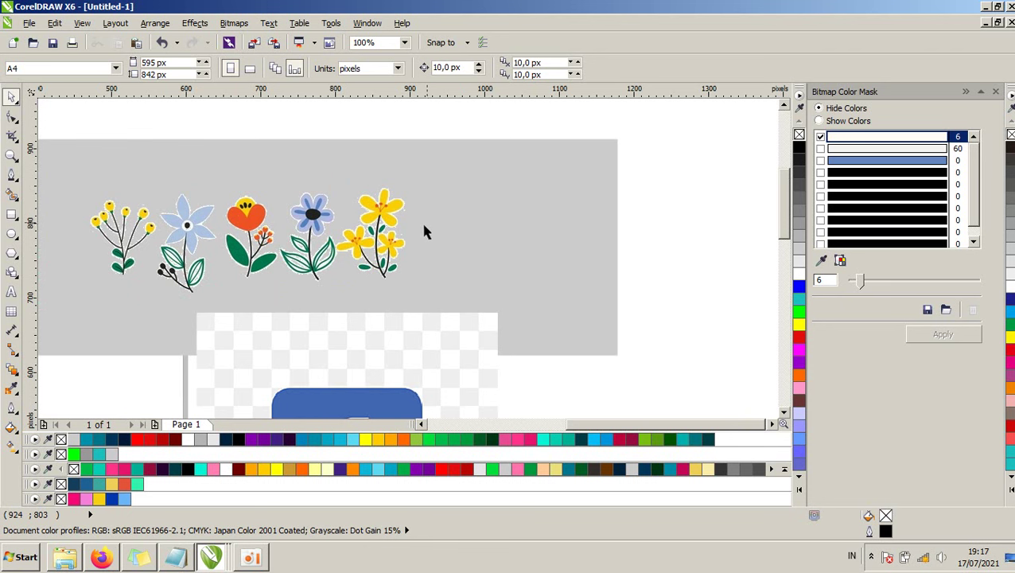
left_click(396, 252)
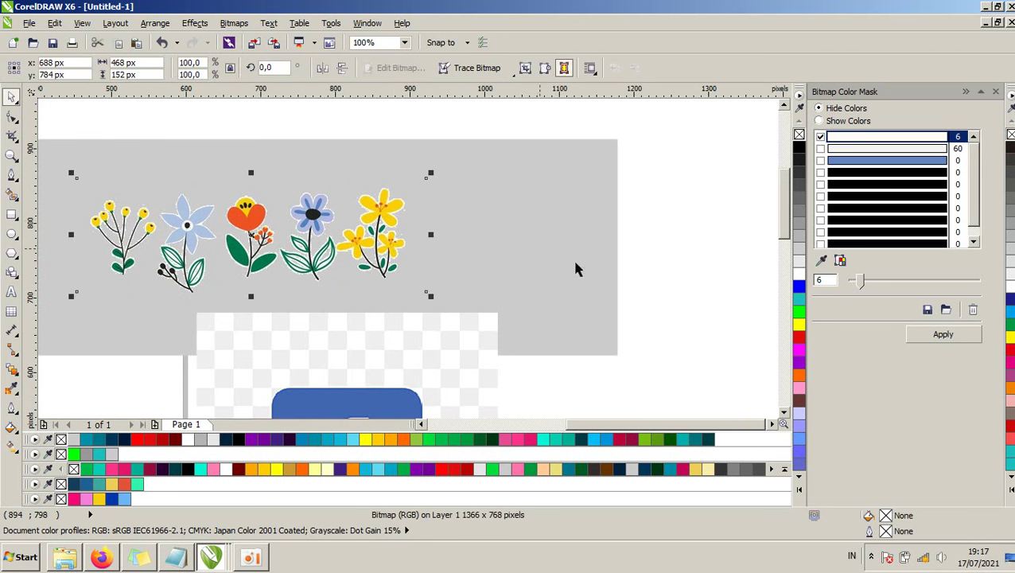
mouse_move(860, 280)
left_mouse_down()
mouse_move(891, 284)
mouse_move(872, 283)
left_mouse_up()
left_click(822, 259)
left_click(214, 234)
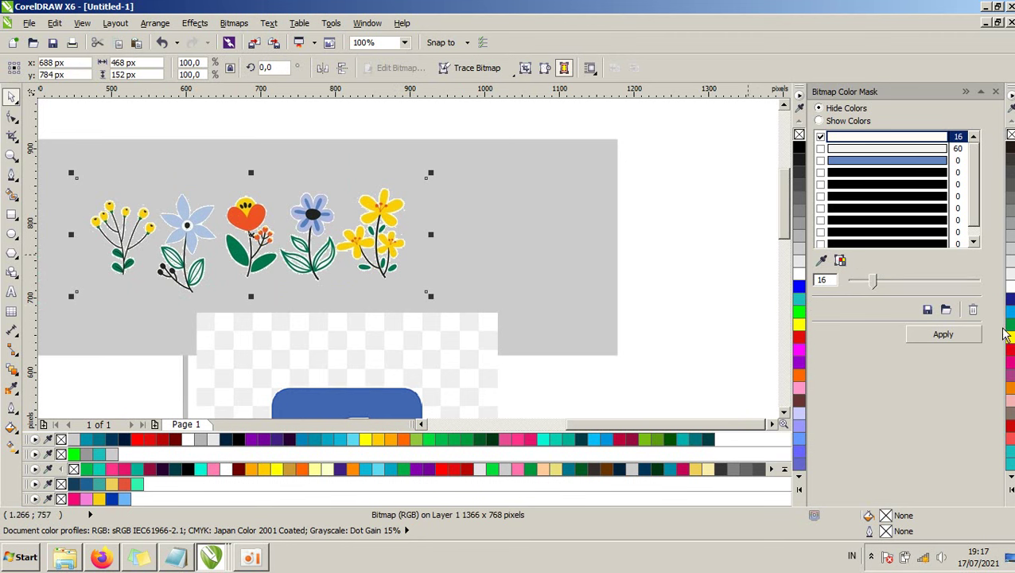
left_click(929, 341)
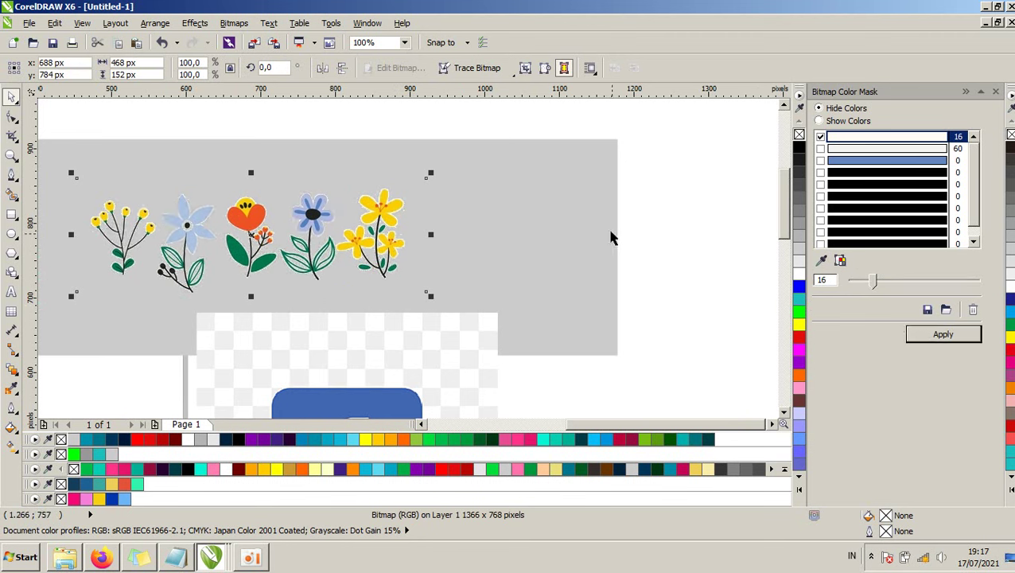
- Raise the flower bitmap's mask tolerance to 26, apply it and clear the selection
scroll(281, 195, "up", 2)
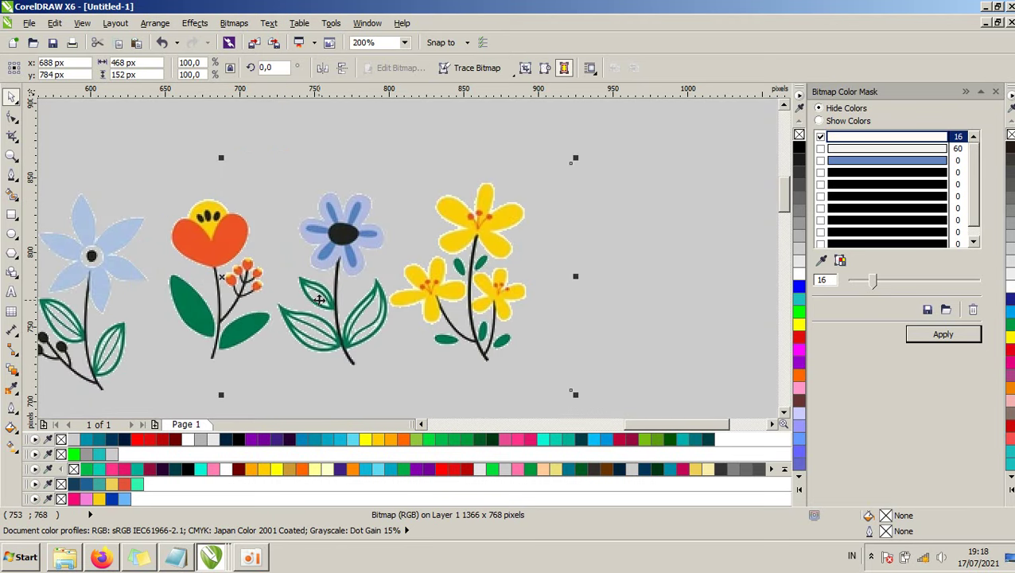
scroll(477, 224, "down", 2)
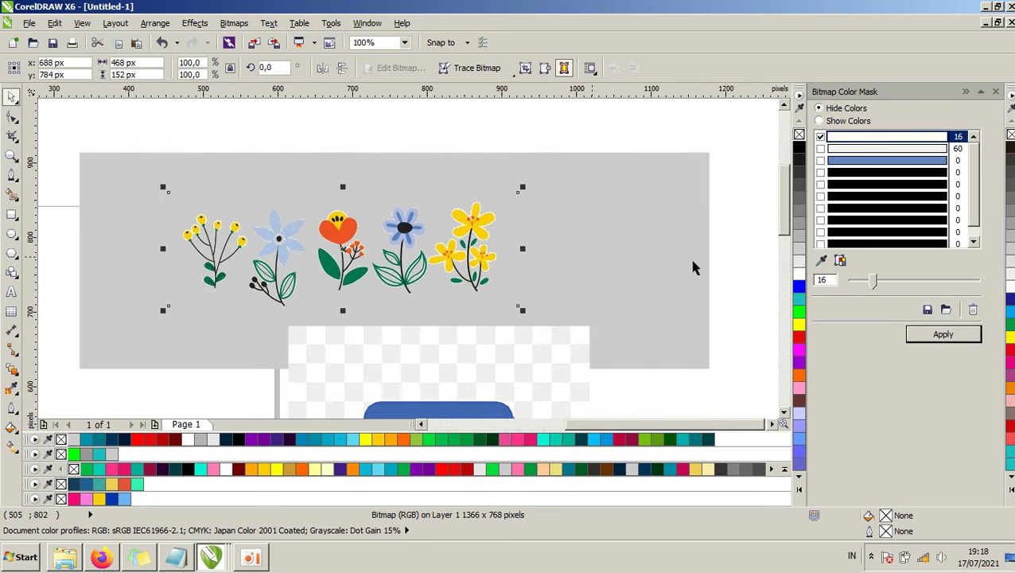
left_click(925, 334)
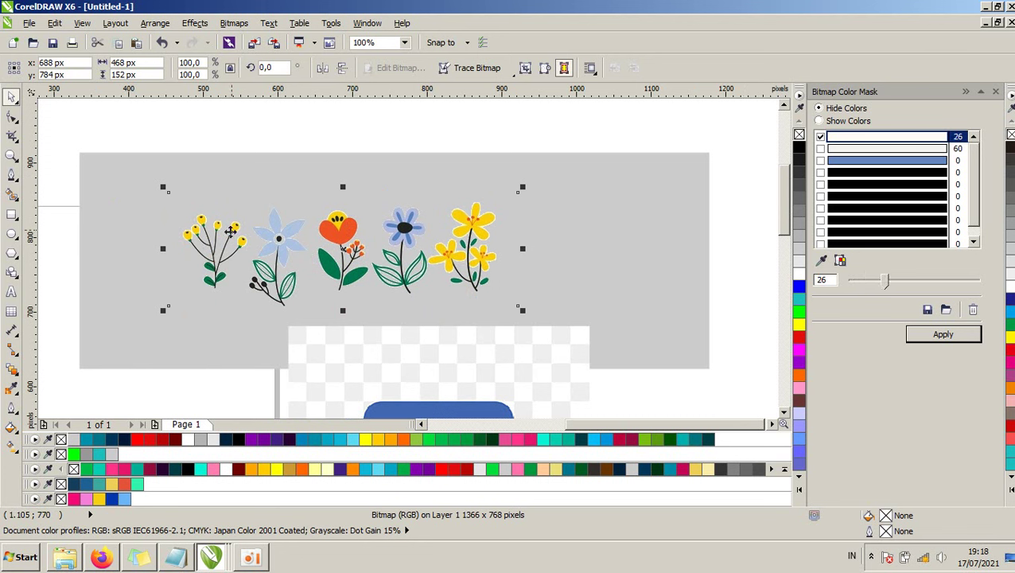
left_click(293, 147)
scroll(586, 194, "down", 1)
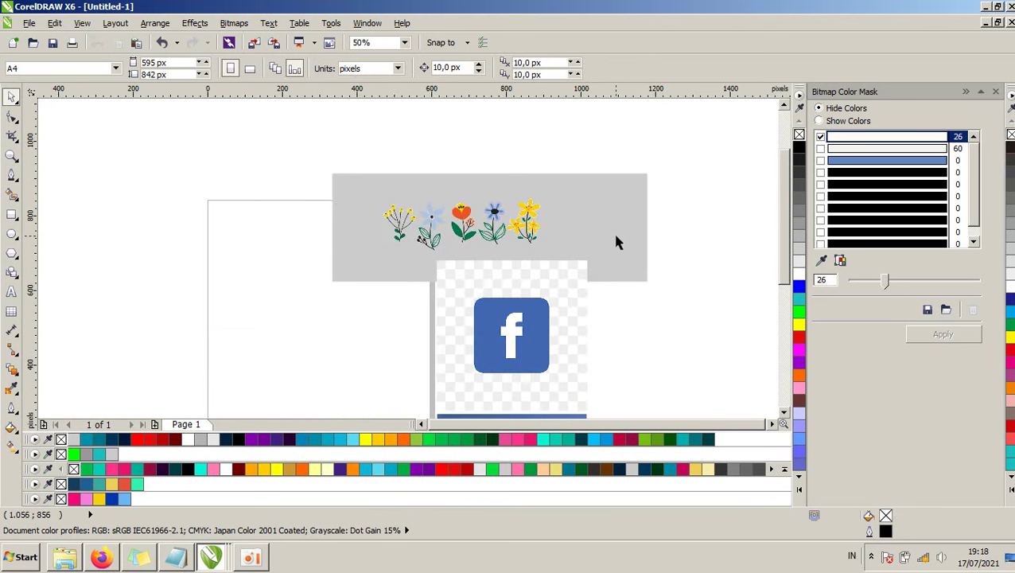
- Delete the flower bitmap from the grey rectangle and undo the deletion
left_click(613, 235)
left_click(493, 236)
left_click(599, 230)
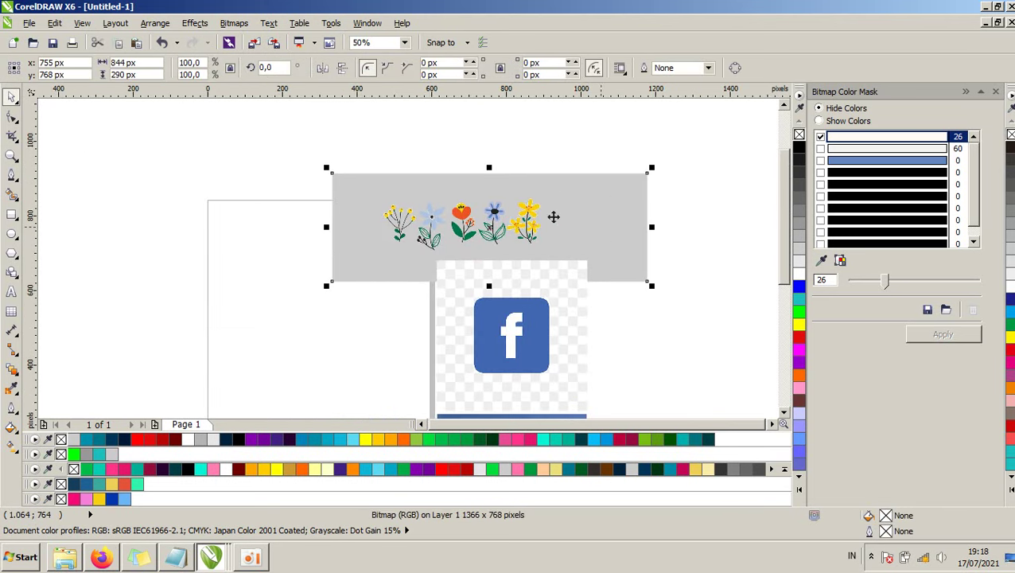
left_click(598, 220)
left_click(528, 227)
key("Delete")
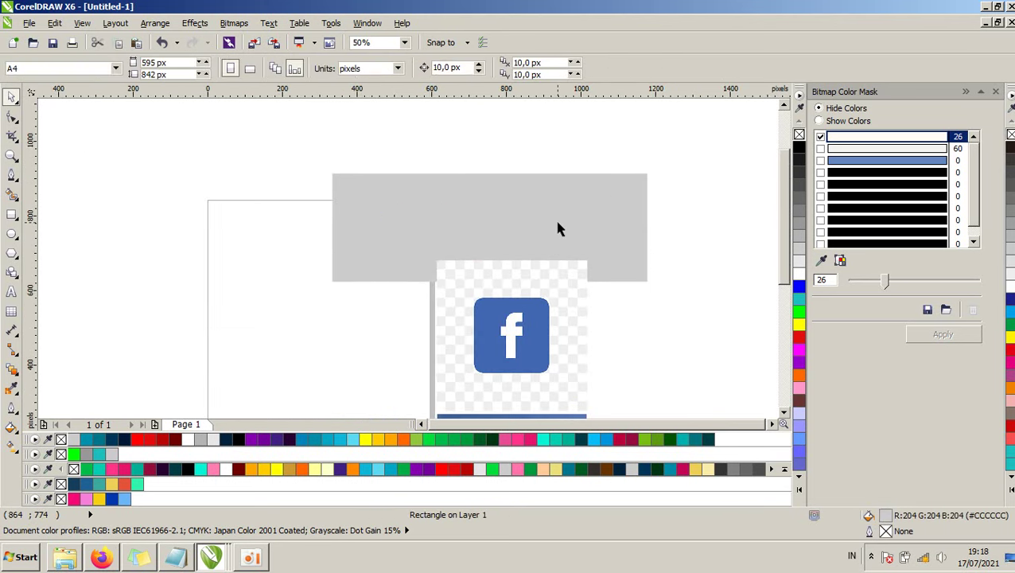
key("ctrl+z")
left_click(605, 335)
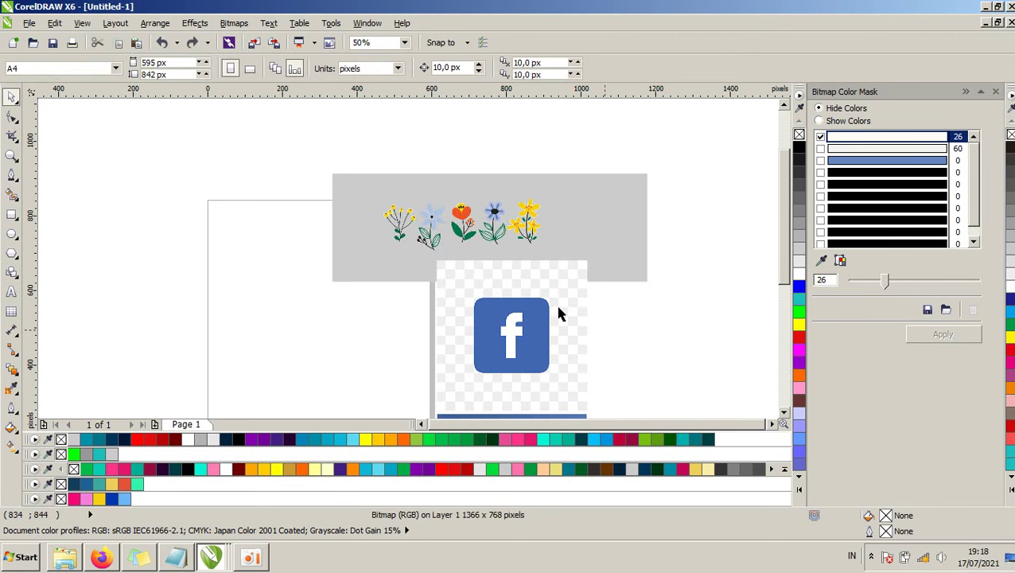
- Sample the Facebook bitmap's checkered background as the first hidden colour and enable the second colour in the mask
scroll(557, 306, "up", 2)
left_click(557, 306)
scroll(654, 308, "down", 4)
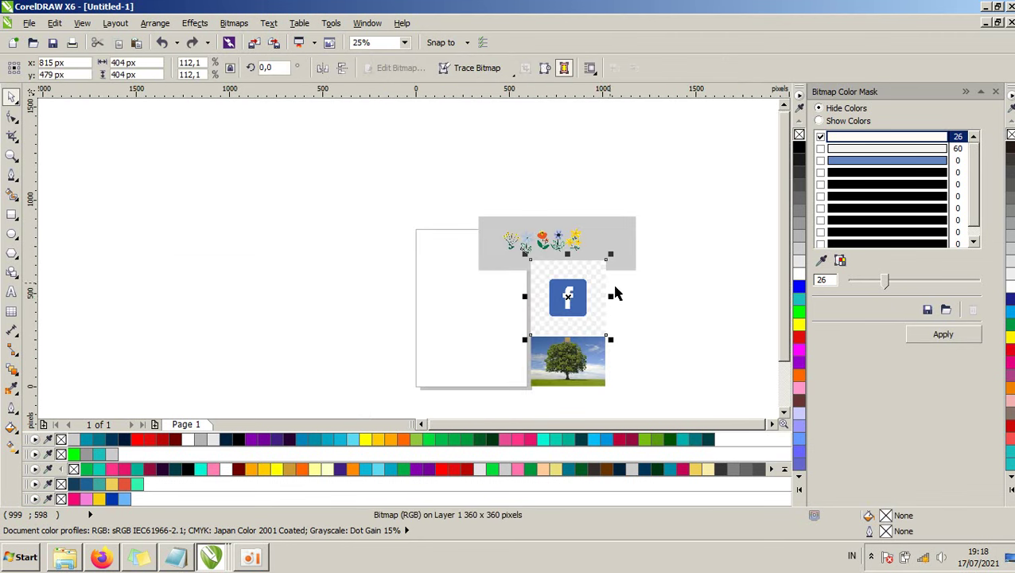
left_click(875, 152)
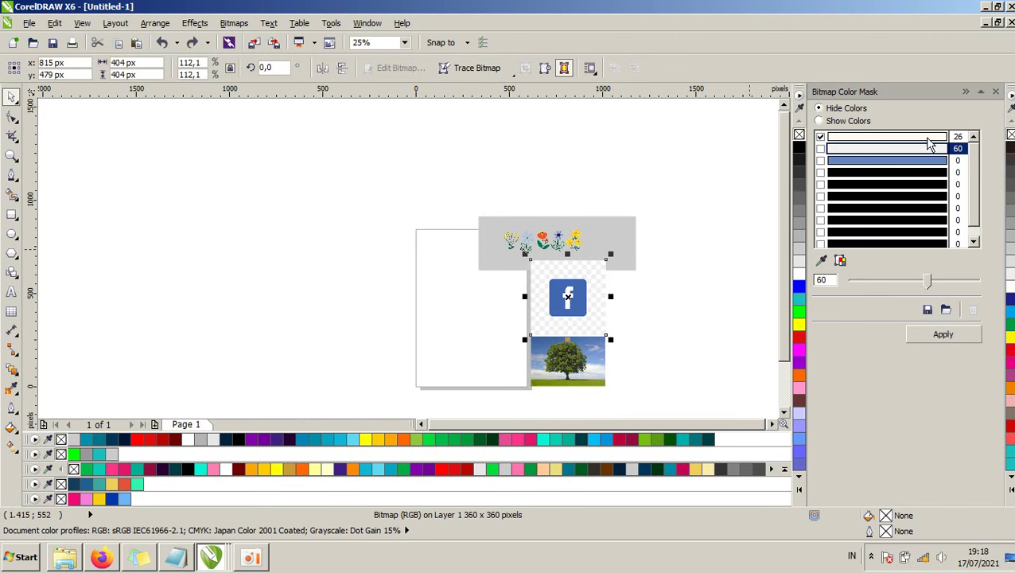
left_click(850, 138)
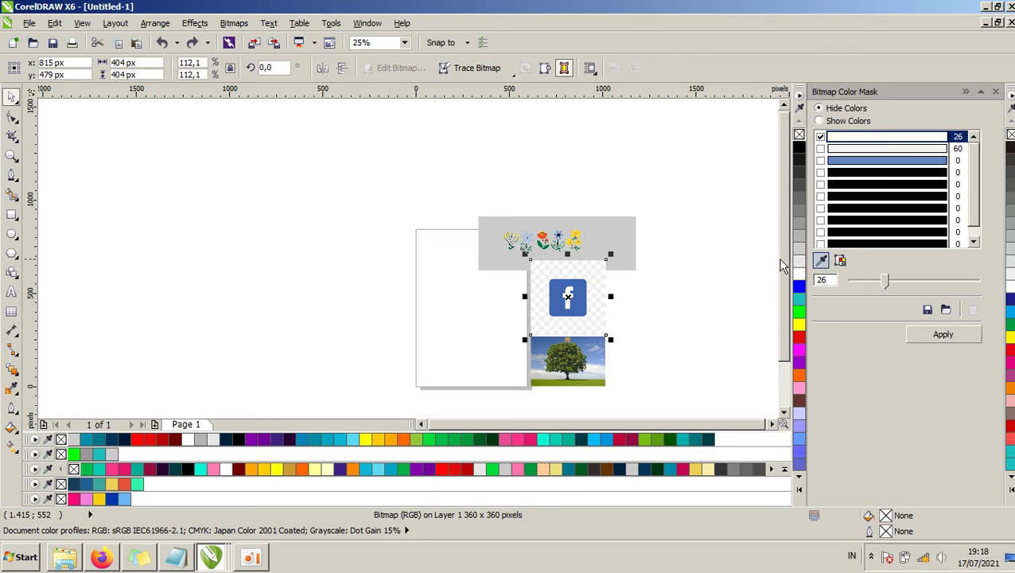
left_click(604, 298)
scroll(625, 304, "up", 3)
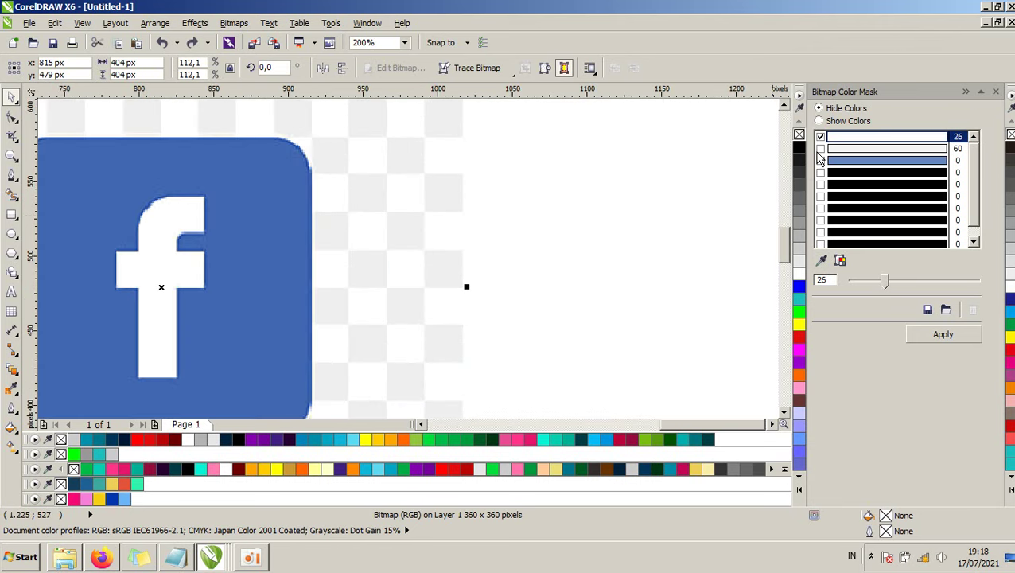
left_click(823, 260)
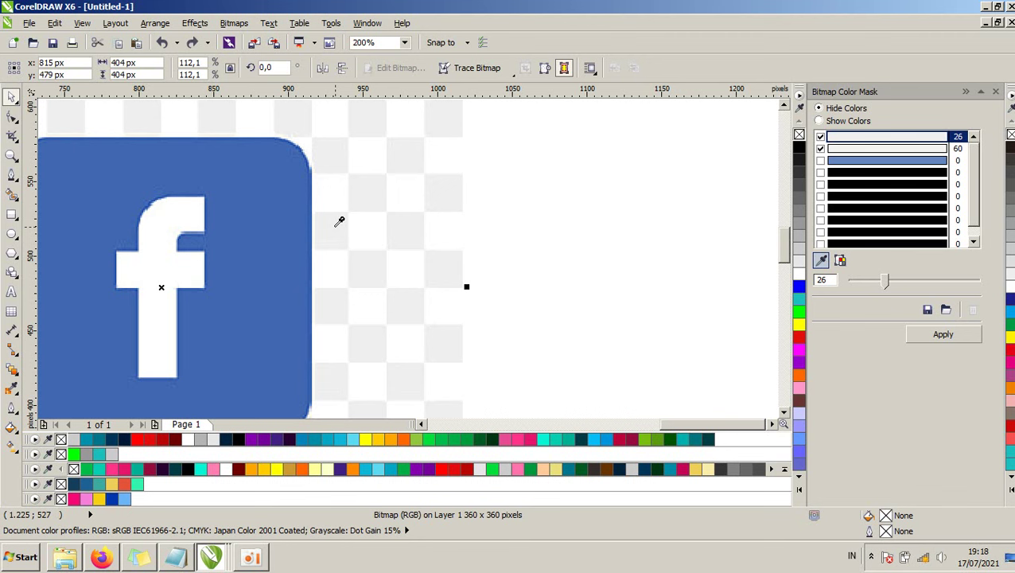
left_click(396, 211)
- Sample the checkered background as the second hidden colour, set its tolerance to 40 and apply the mask to the Facebook bitmap
left_click(899, 149)
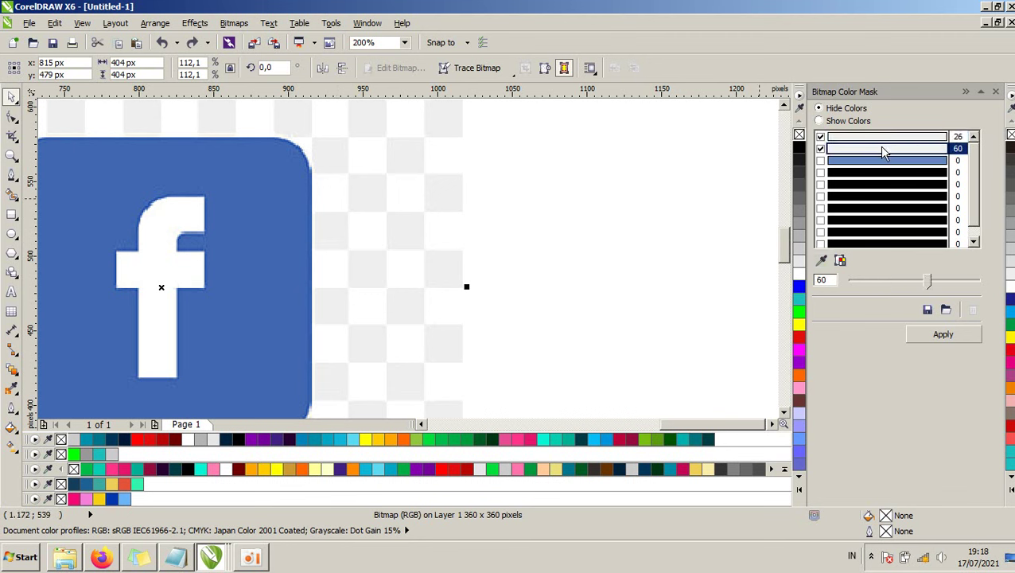
left_click(821, 259)
left_click(412, 229)
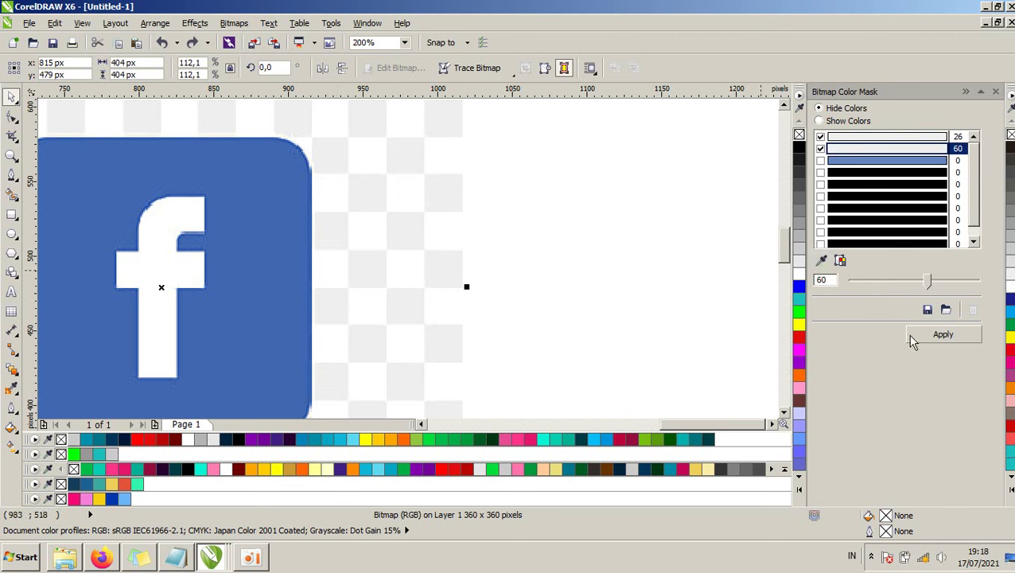
left_click(912, 340)
left_click_drag(927, 281, 902, 281)
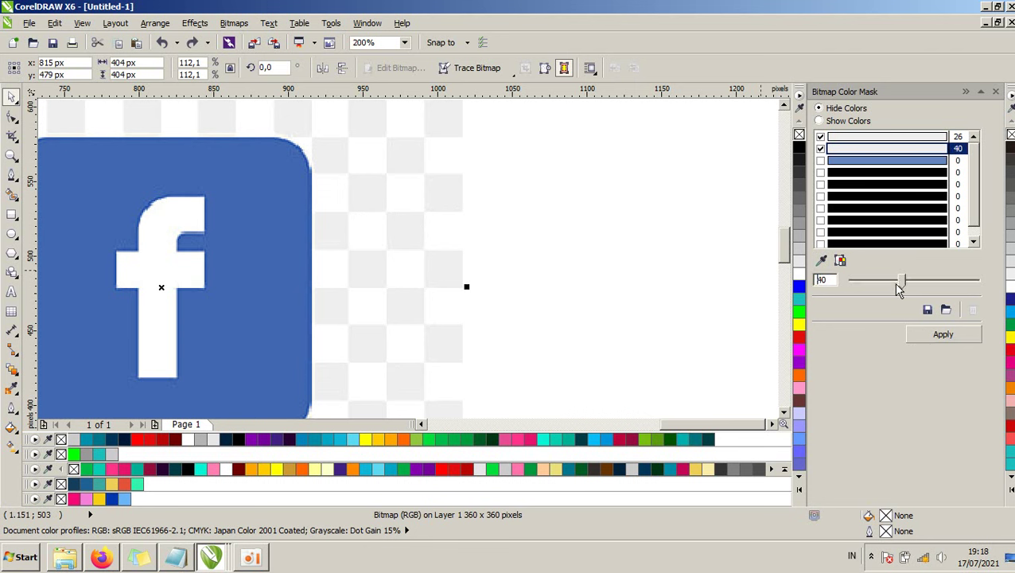
left_click(945, 334)
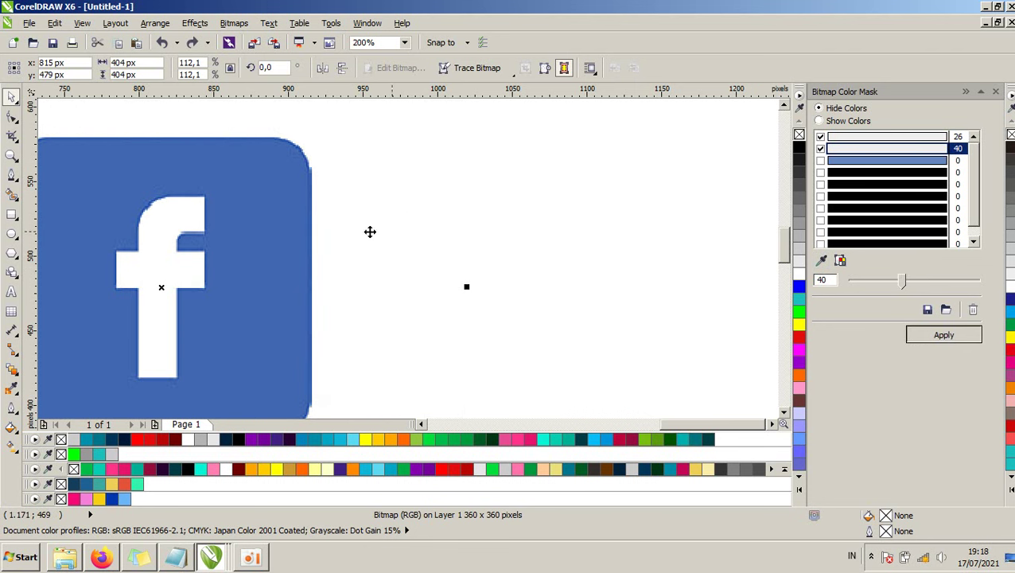
- Move the Facebook logo to about X 1066, Y 631 px so it overlaps the grey rectangle's lower edge
scroll(220, 229, "down", 2)
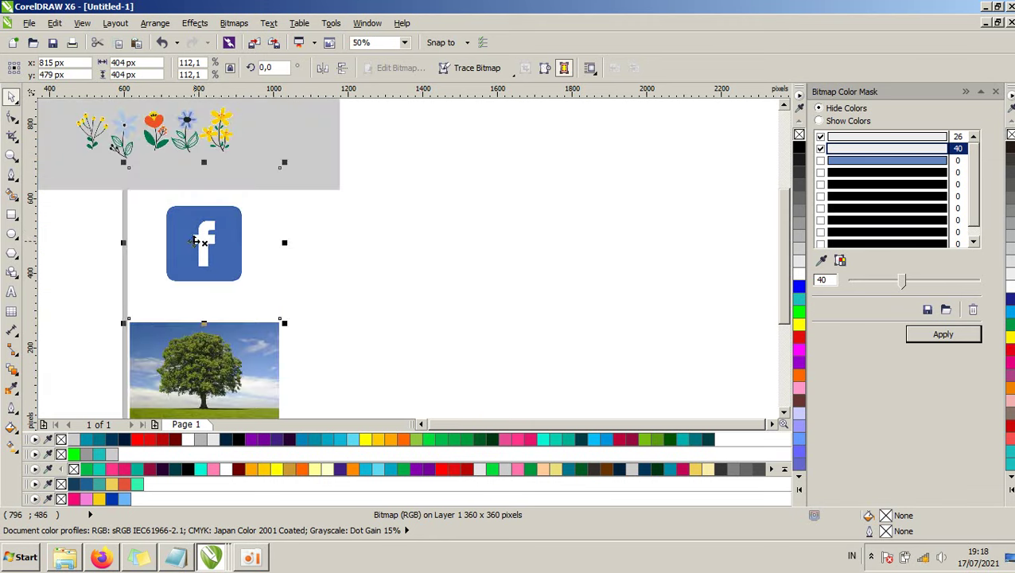
scroll(215, 226, "up", 1)
scroll(257, 220, "down", 1)
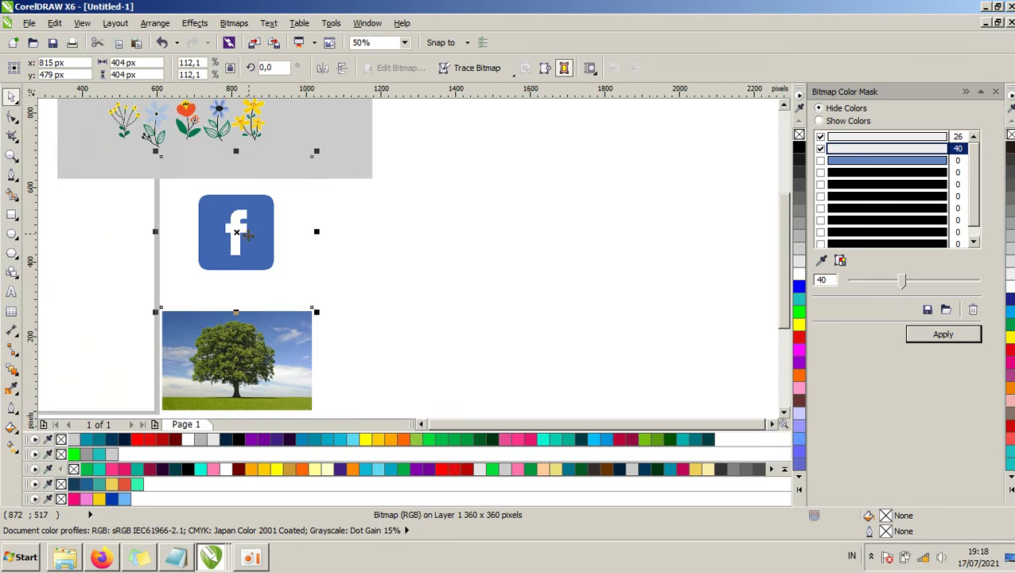
left_click_drag(251, 229, 322, 160)
left_click_drag(311, 204, 333, 179)
scroll(333, 179, "up", 2)
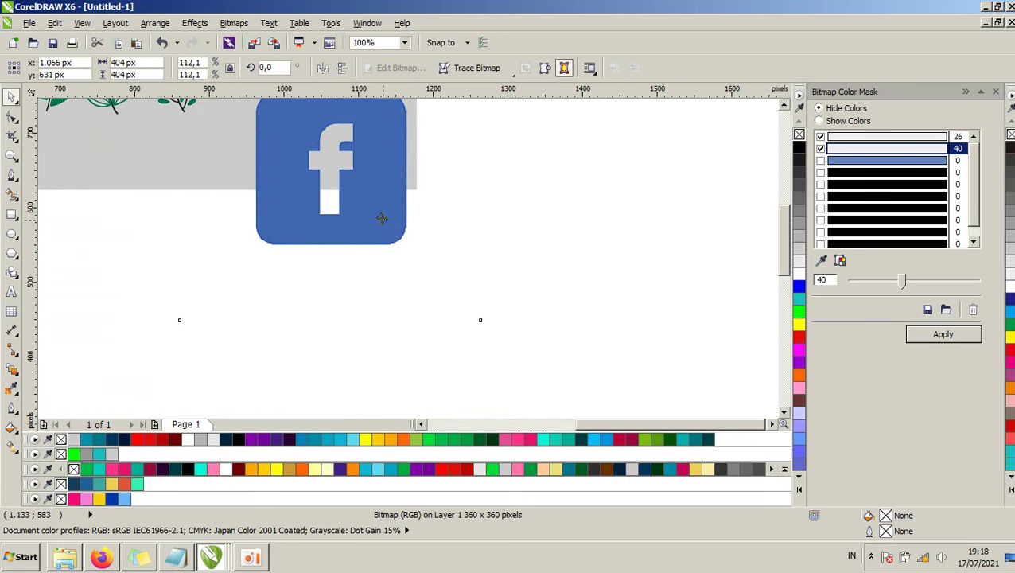
scroll(379, 210, "down", 1)
left_click(462, 171)
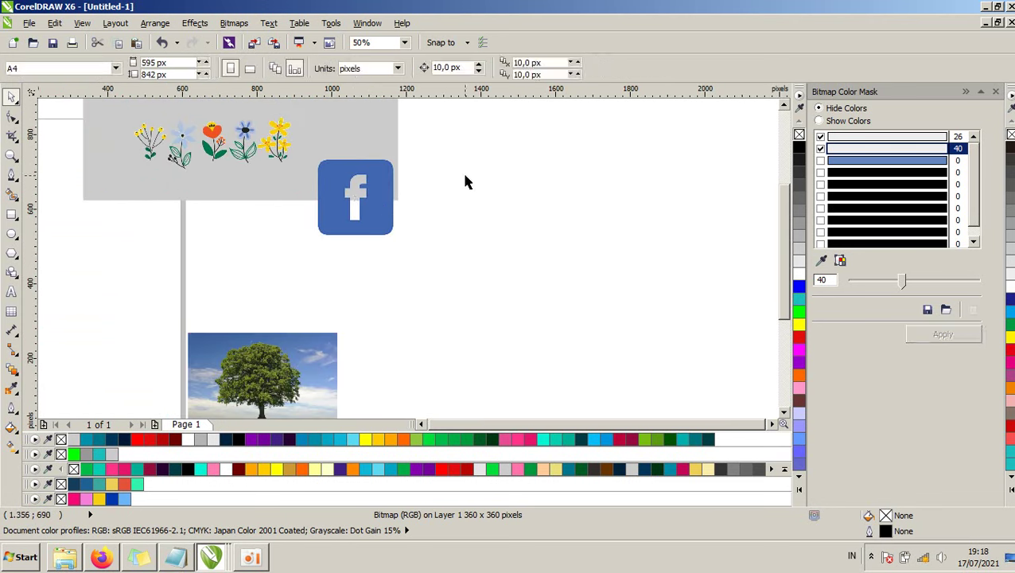
- Move the flower and Facebook logo bitmaps together to about X 1168, Y 676 px
left_click(415, 209)
scroll(418, 208, "down", 1)
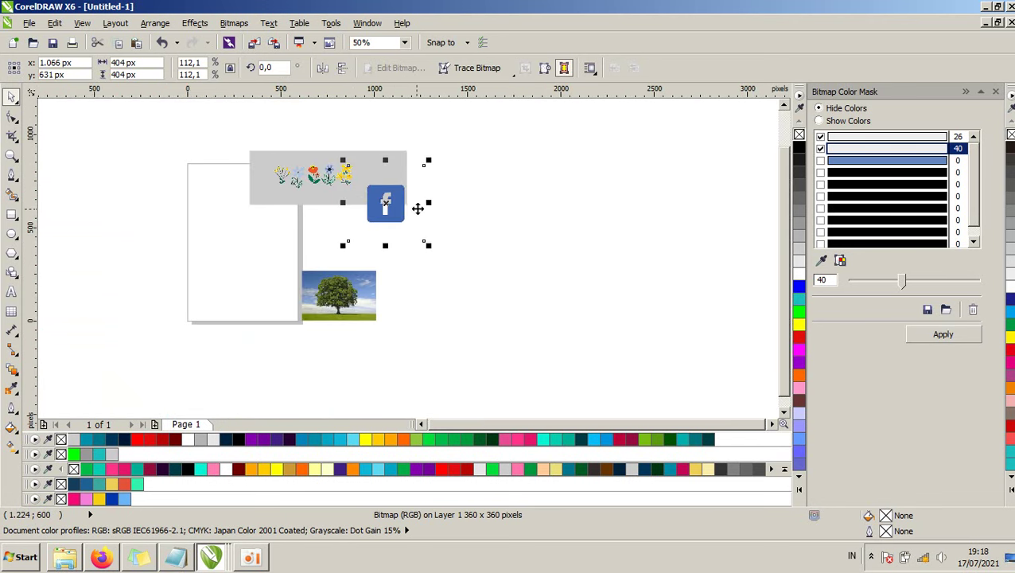
left_click(315, 186, "shift")
left_click_drag(313, 188, 370, 182)
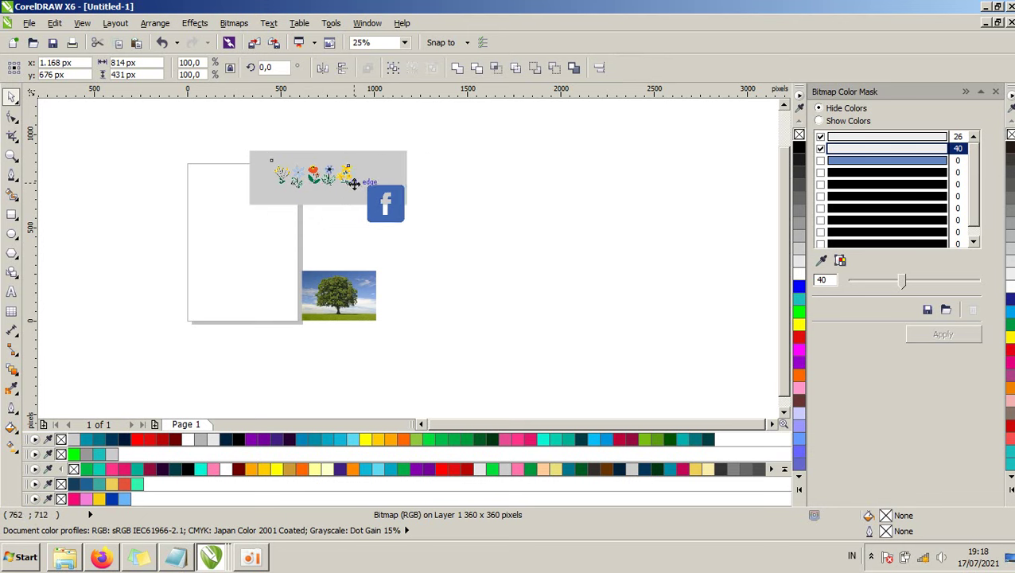
left_click(412, 265)
left_click(337, 199)
- Disable the second hidden colour in the Bitmap Color Mask and clear the selection near the tree photo
scroll(334, 305, "up", 1)
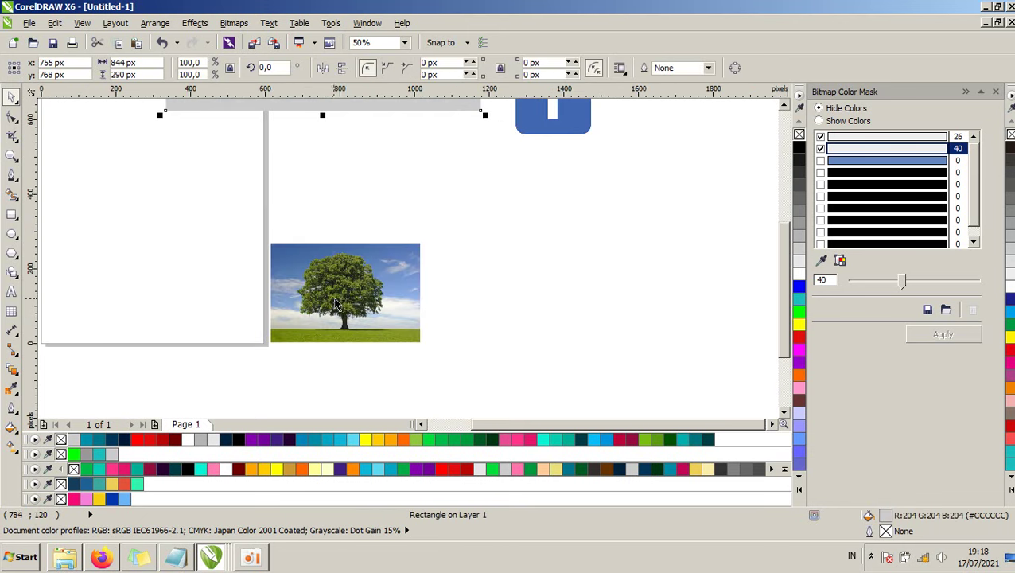
scroll(335, 305, "up", 2)
scroll(453, 239, "down", 1)
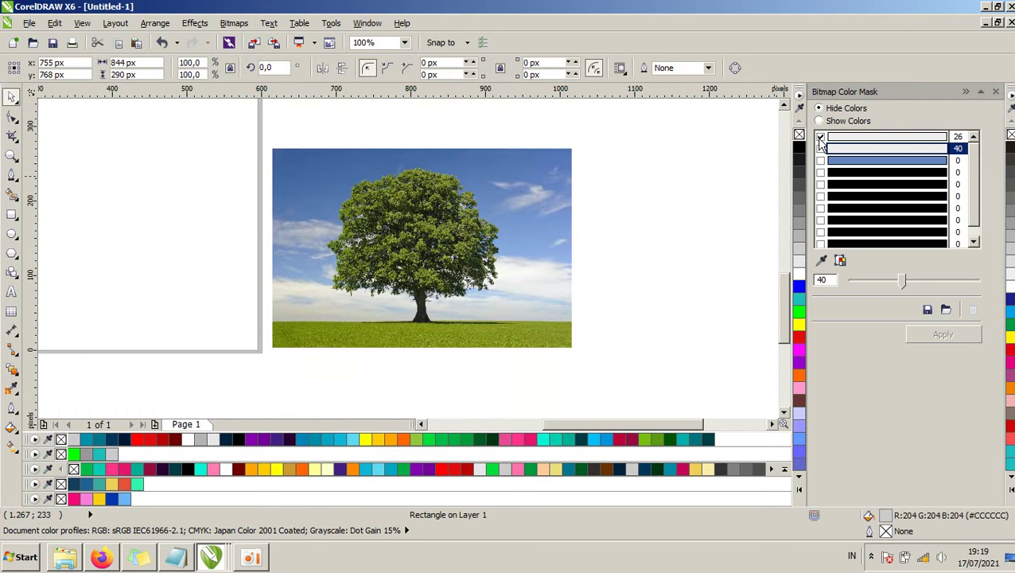
scroll(649, 174, "up", 1)
left_click(524, 199)
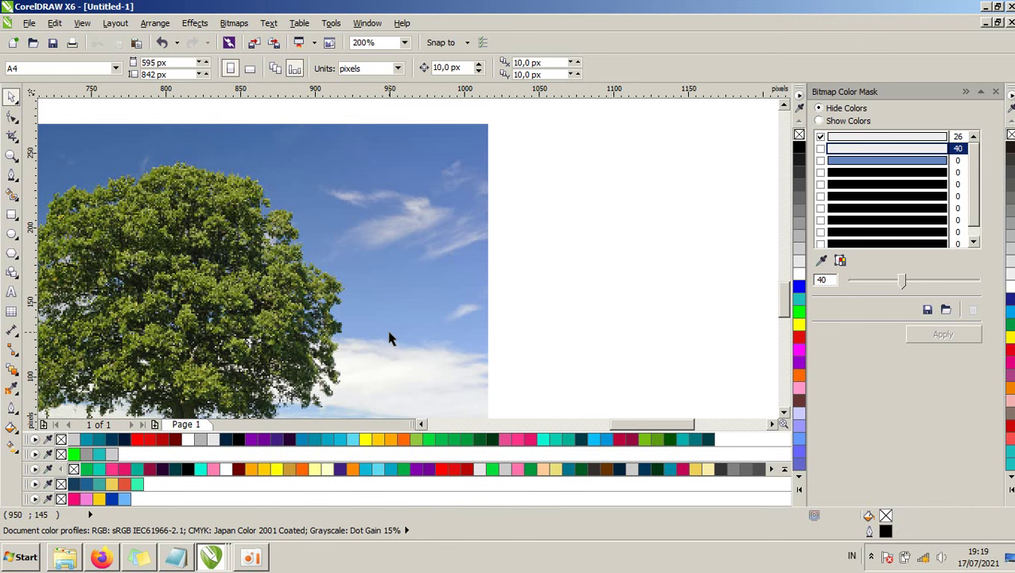
scroll(389, 365, "down", 2)
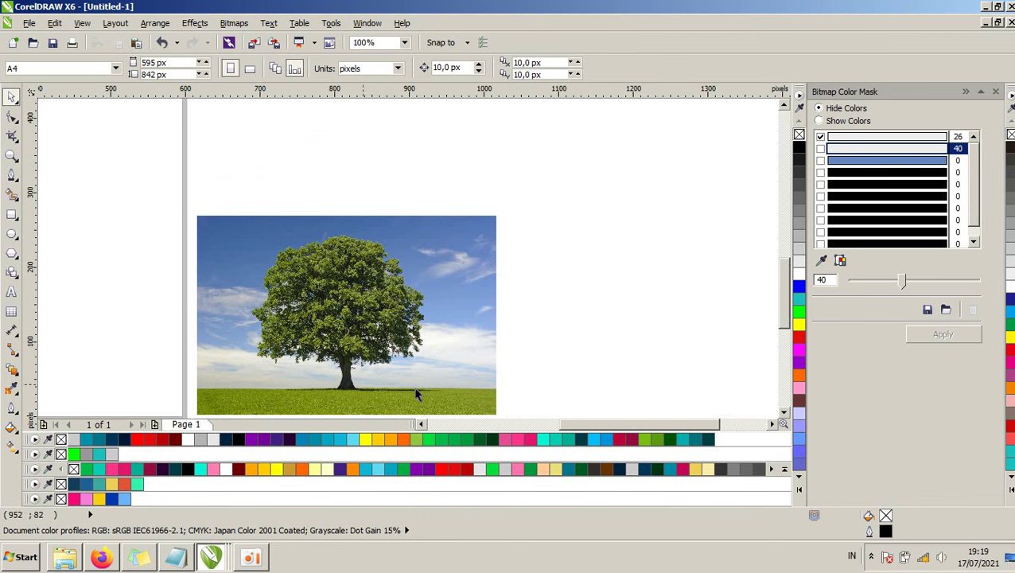
- Try to sample the blue sky of the tree photo as the first hidden colour in the Bitmap Color Mask
scroll(357, 416, "up", 1)
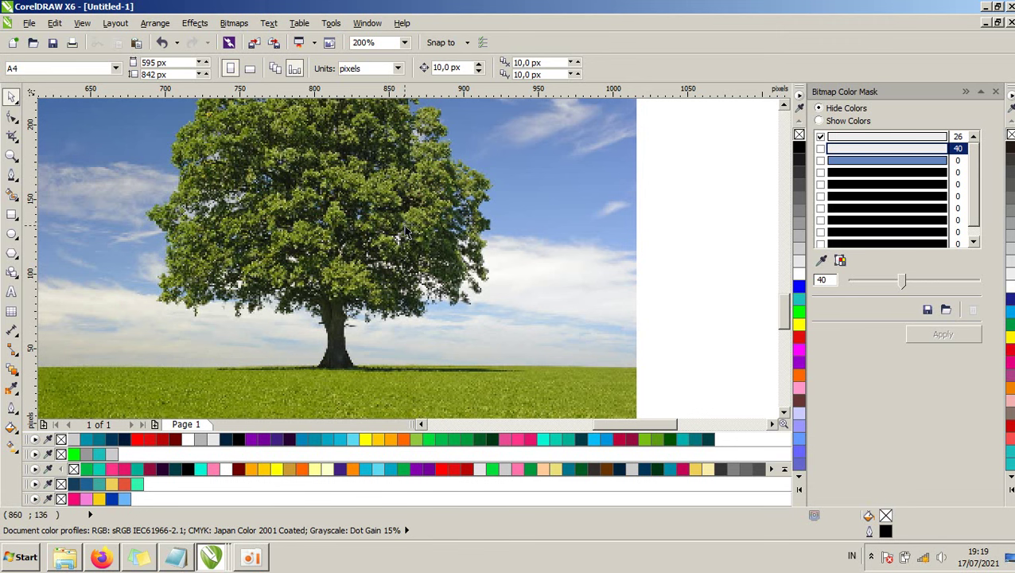
scroll(405, 231, "down", 1)
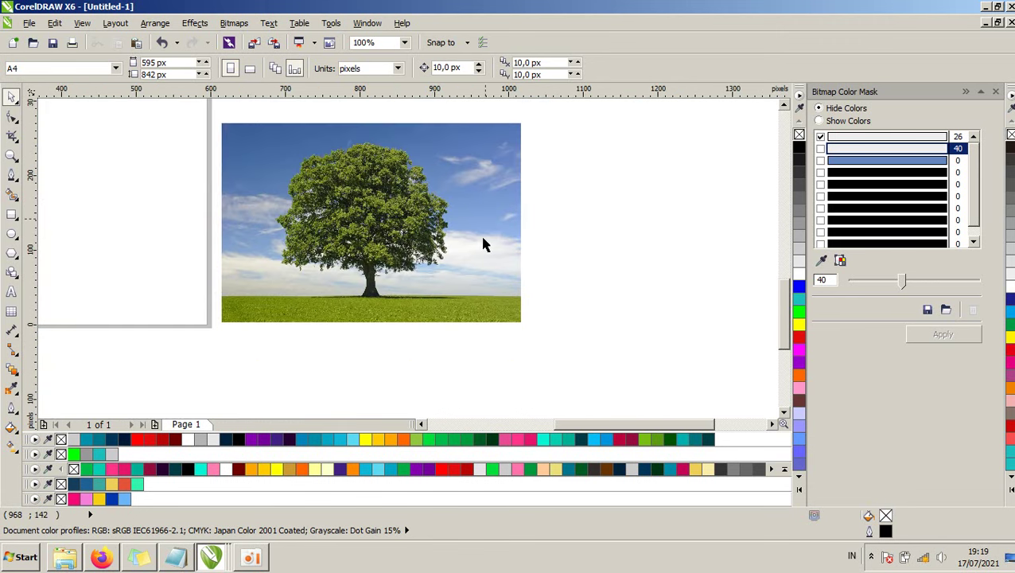
left_click(833, 139)
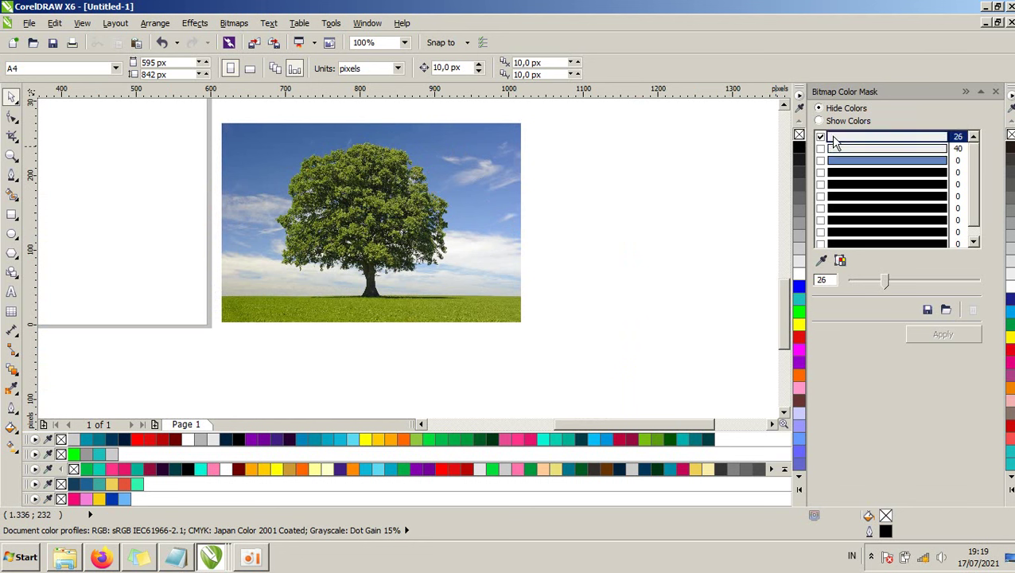
left_click(822, 261)
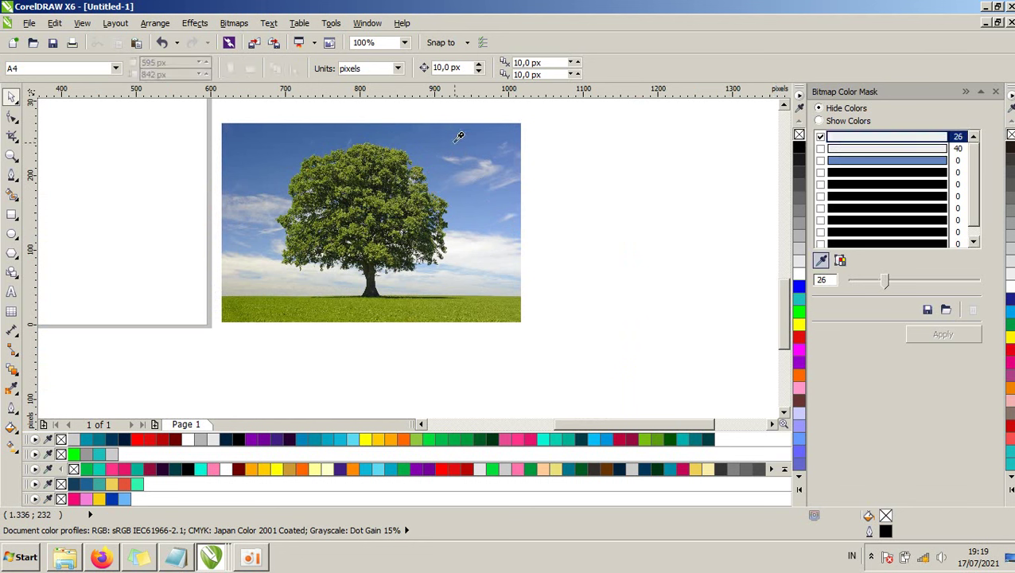
left_click(456, 145)
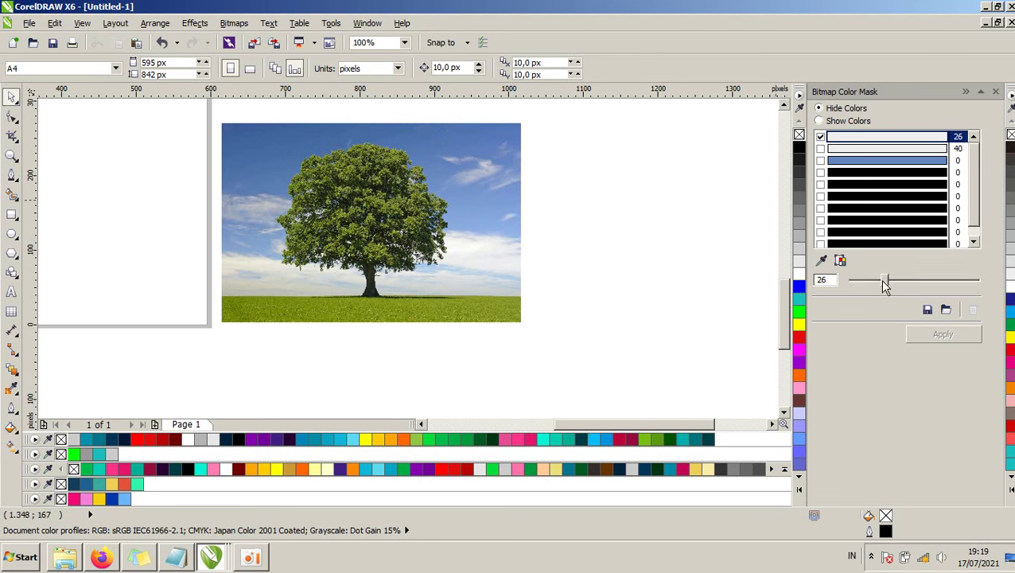
- Set the first hidden colour's tolerance to 66 and select the tree bitmap
left_click_drag(882, 284, 935, 292)
left_click(821, 260)
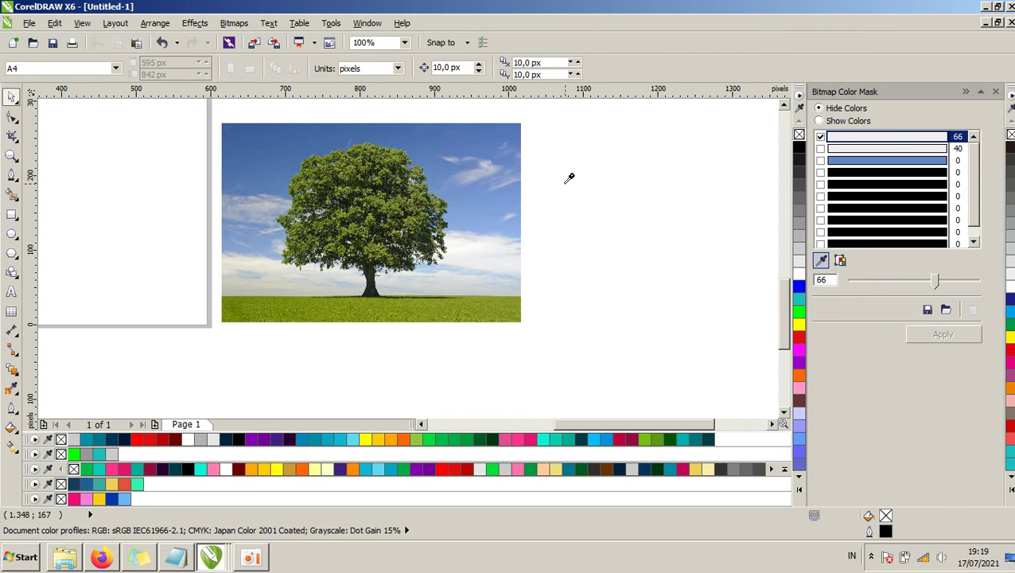
left_click(12, 96)
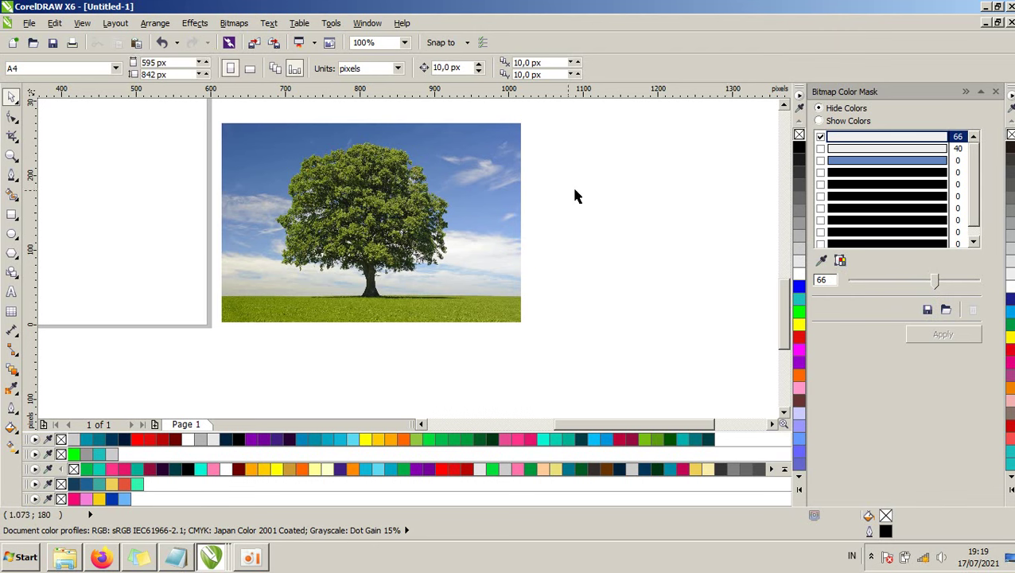
left_click(416, 179)
scroll(473, 156, "up", 1)
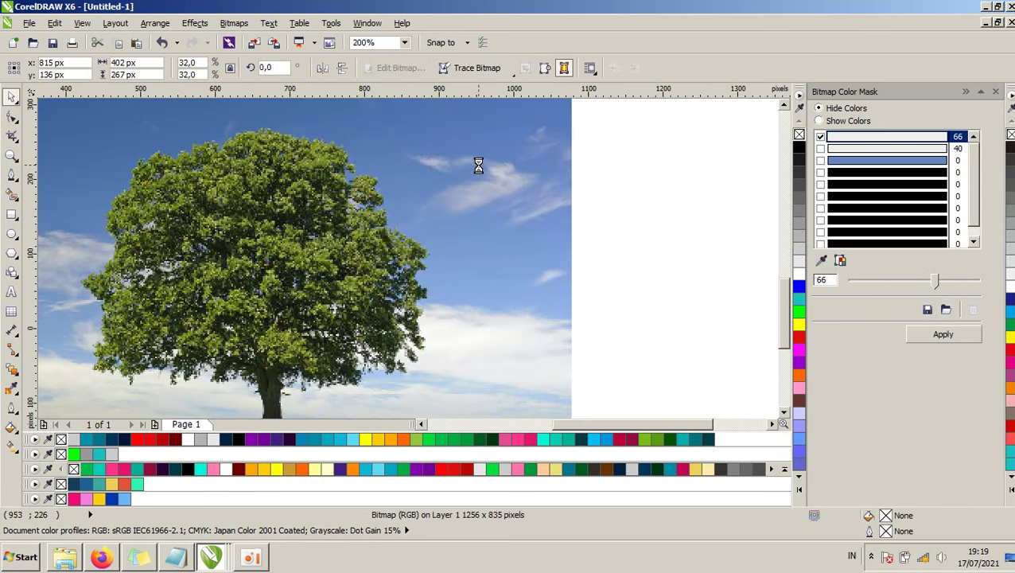
scroll(476, 163, "down", 1)
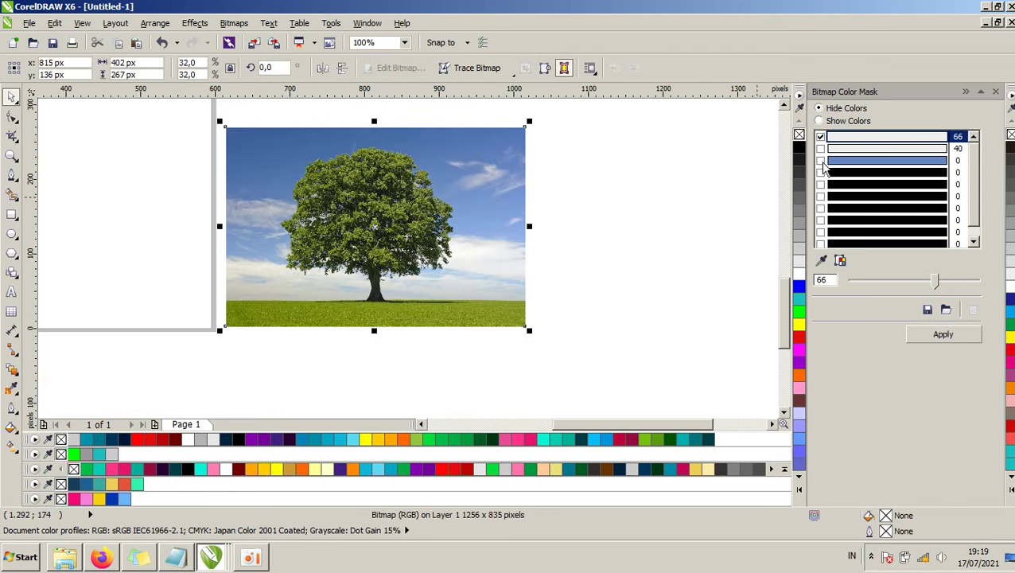
- Sample the blue sky above the tree as the first hidden colour and apply the mask to the tree bitmap
left_click(822, 260)
left_click(484, 134)
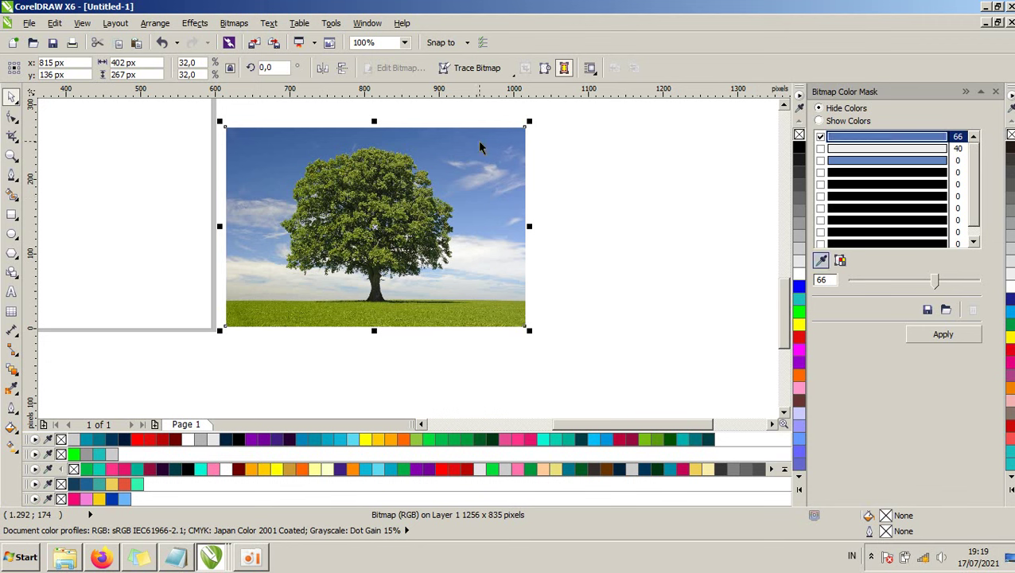
left_click(941, 336)
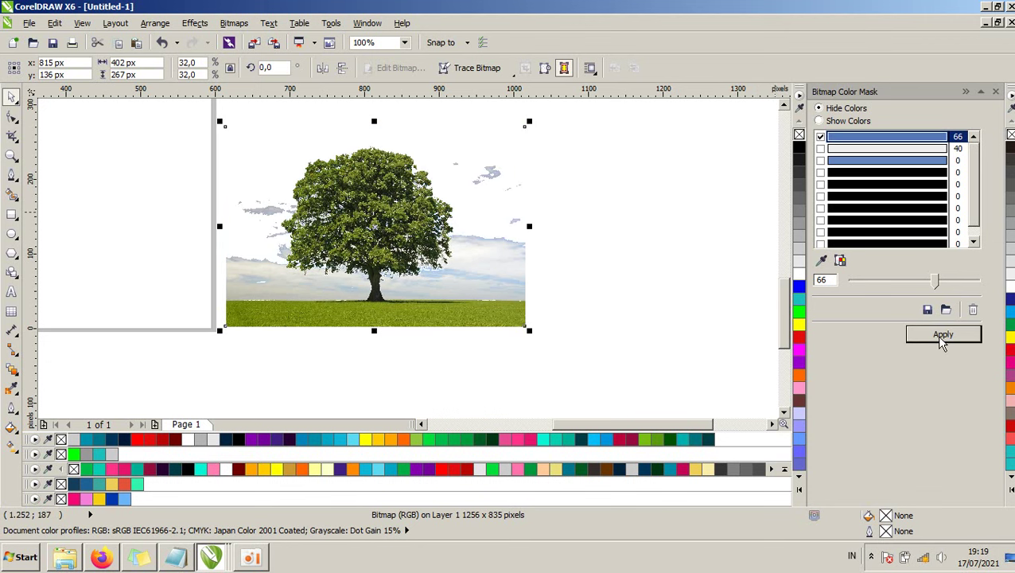
scroll(439, 260, "up", 1)
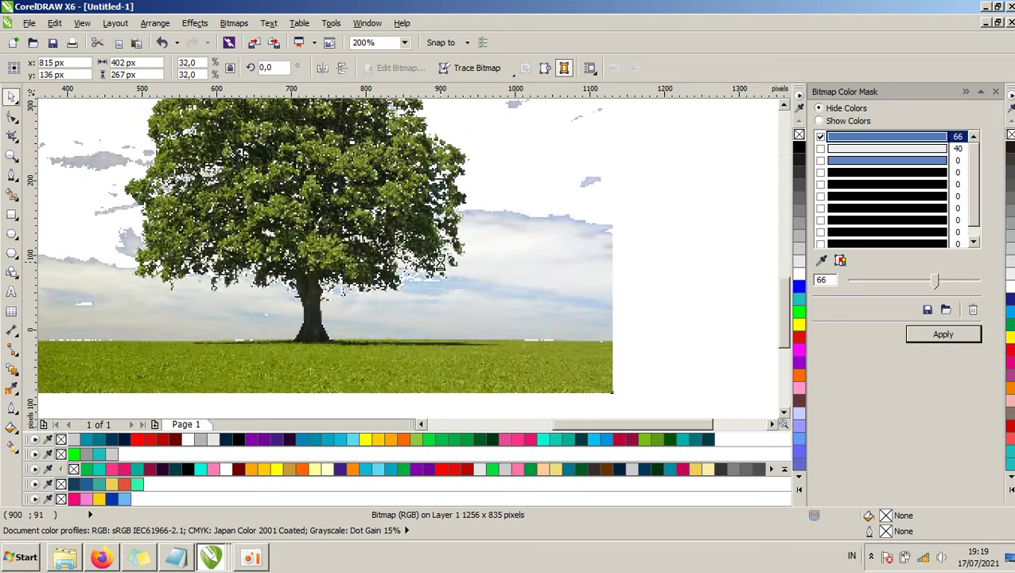
scroll(438, 260, "down", 1)
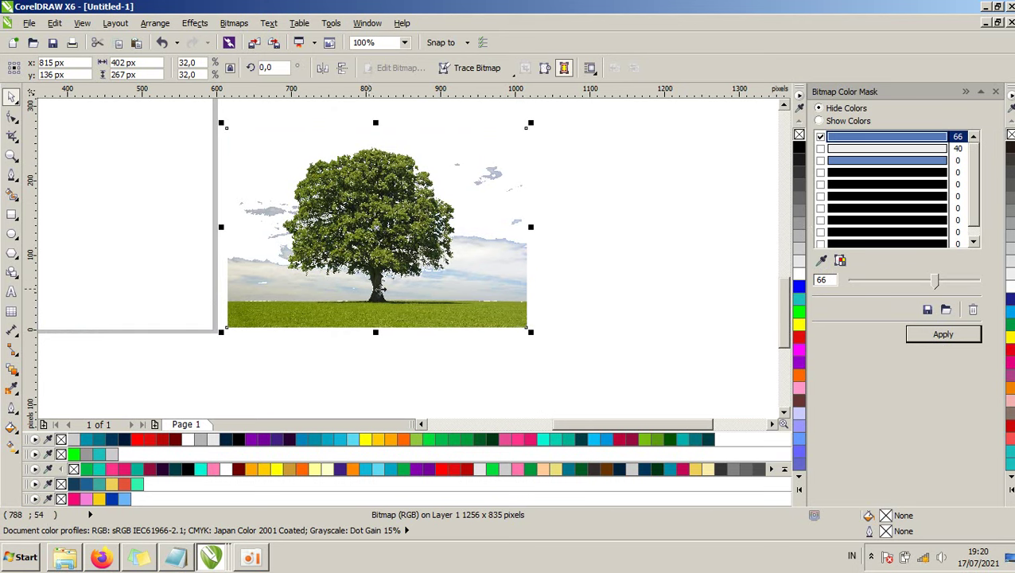
- Raise the first hidden colour's tolerance to 76 and apply the mask to the tree bitmap
left_click_drag(936, 281, 947, 281)
left_click(943, 334)
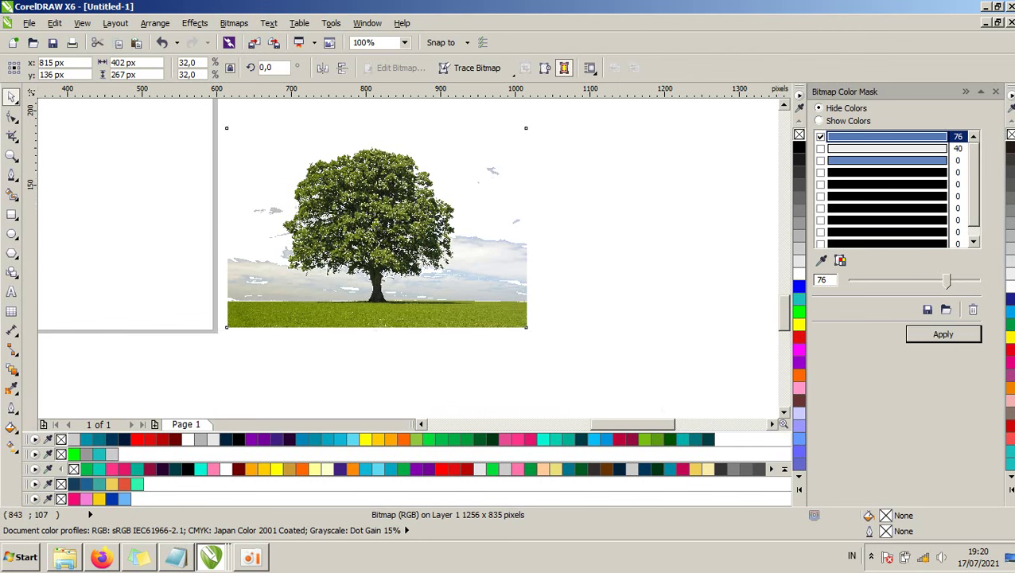
scroll(399, 235, "up", 1)
scroll(394, 237, "down", 1)
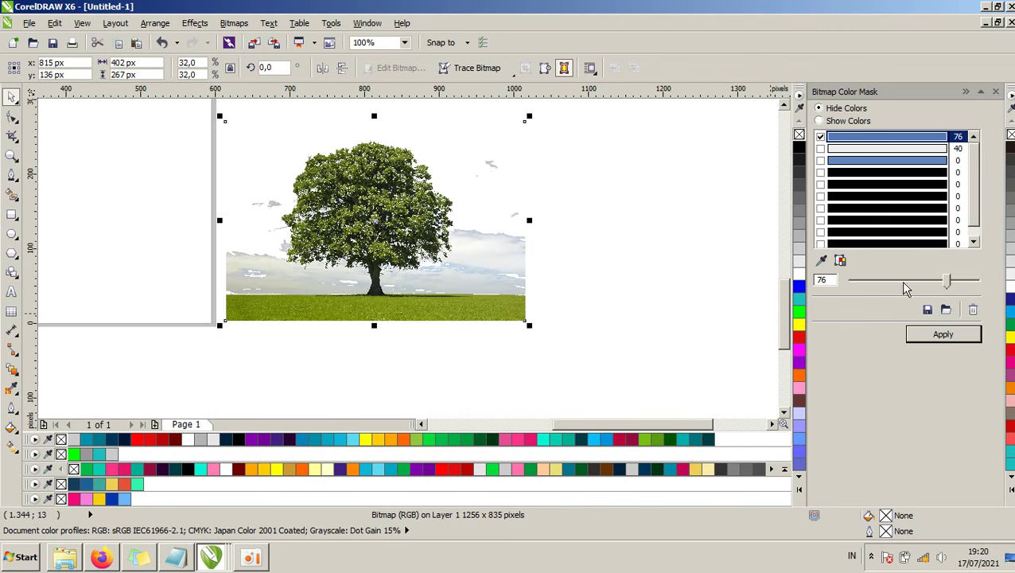
- Set the blue hidden colour's tolerance to 56 and reapply the mask to the tree bitmap
left_click(927, 282)
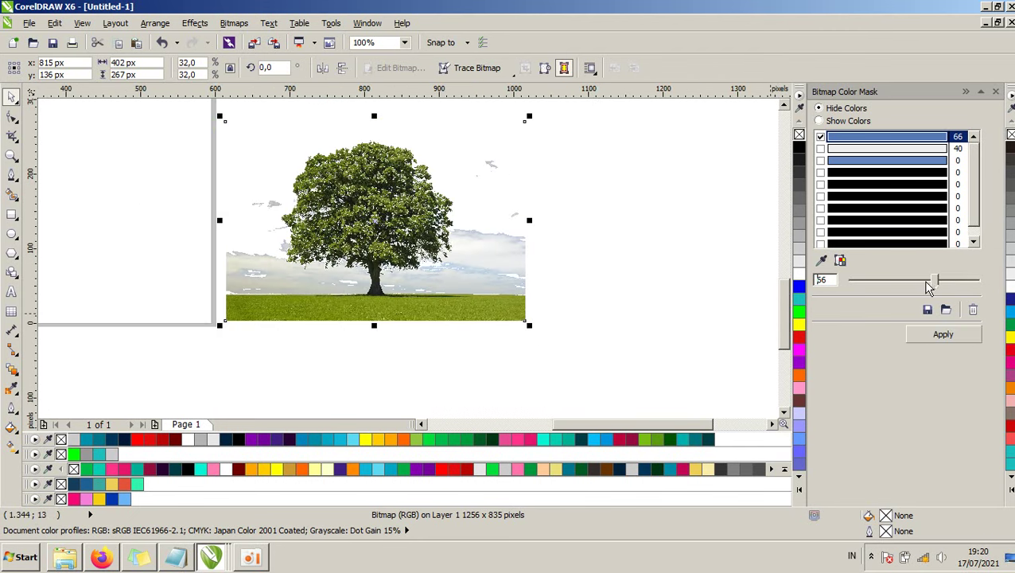
left_click(943, 334)
scroll(470, 238, "up", 1)
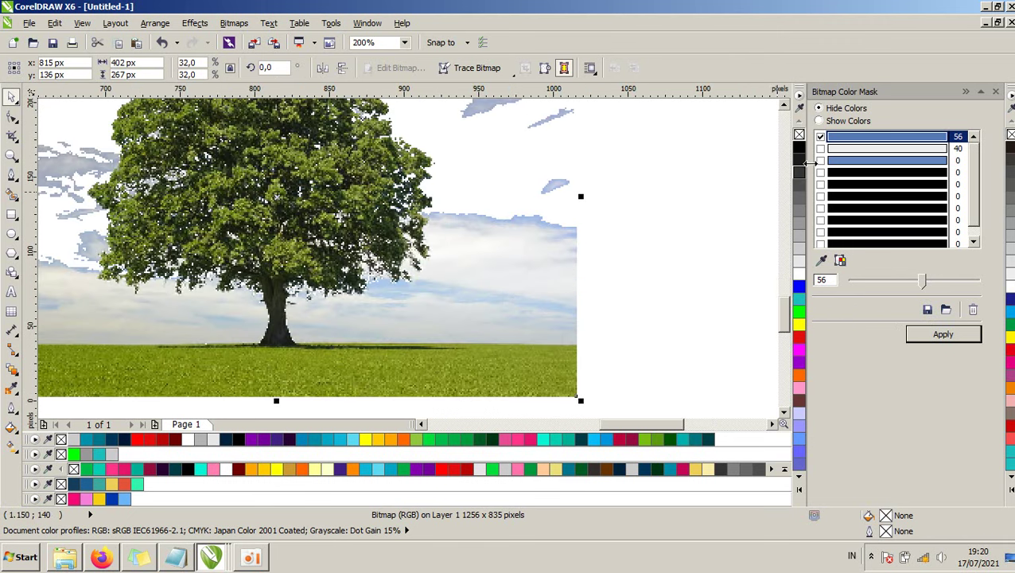
- Enable the second hidden colour, sample the pale cloud beside the tree, set its tolerance to 80 and apply the mask
left_click(829, 148)
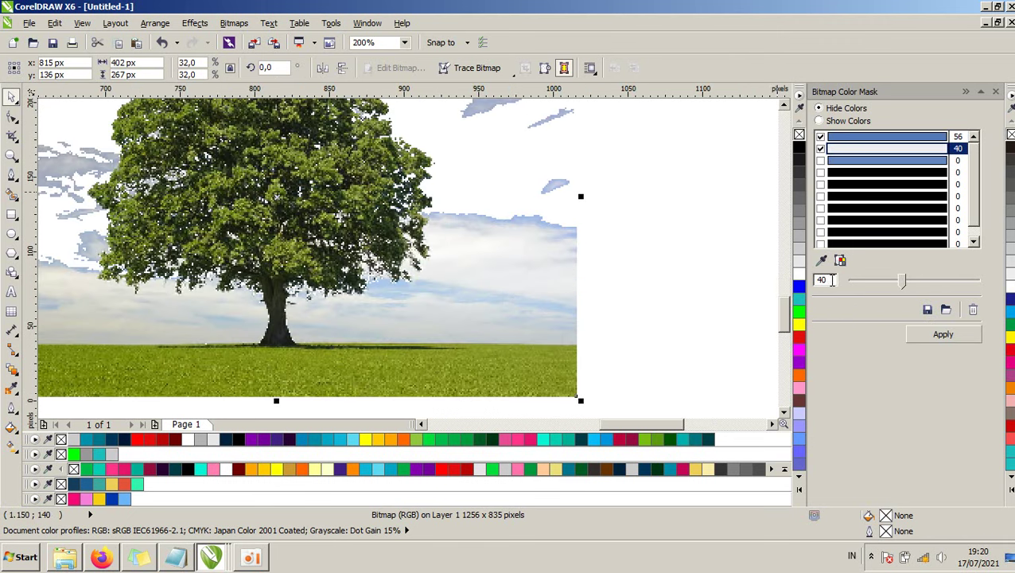
left_click(819, 265)
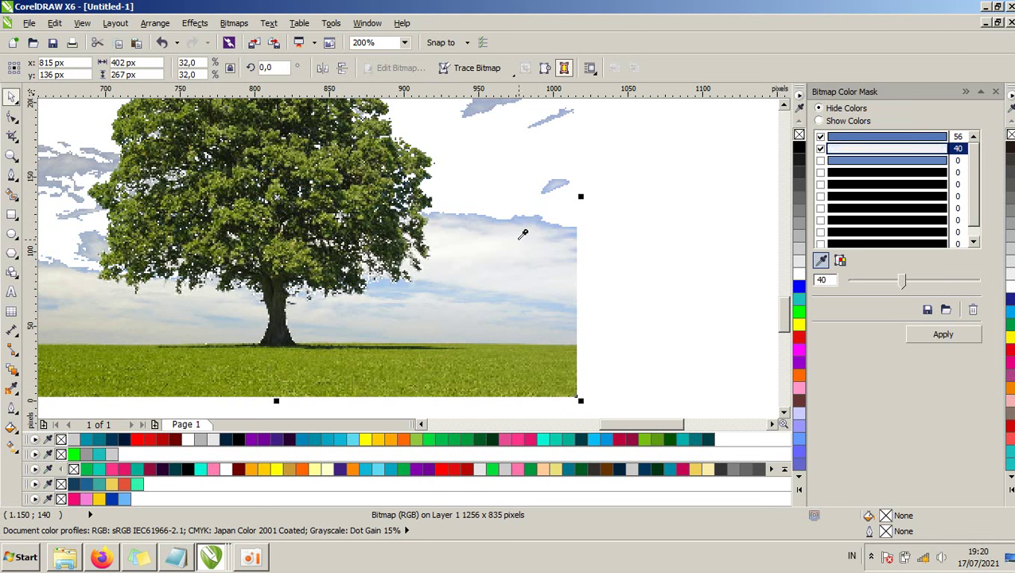
left_click(523, 234)
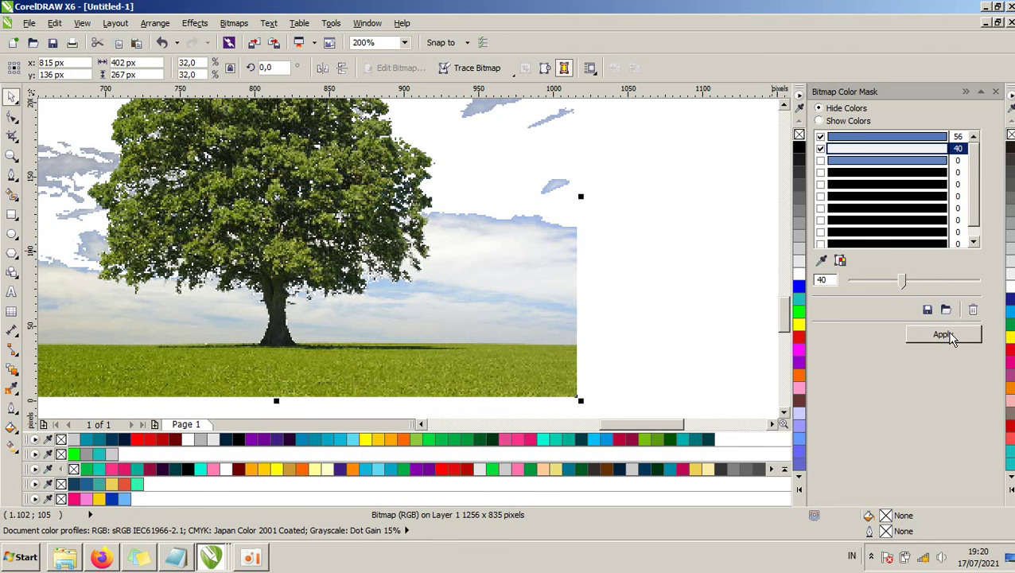
left_click(943, 334)
left_click_drag(903, 280, 952, 282)
left_click(938, 335)
left_click(943, 335)
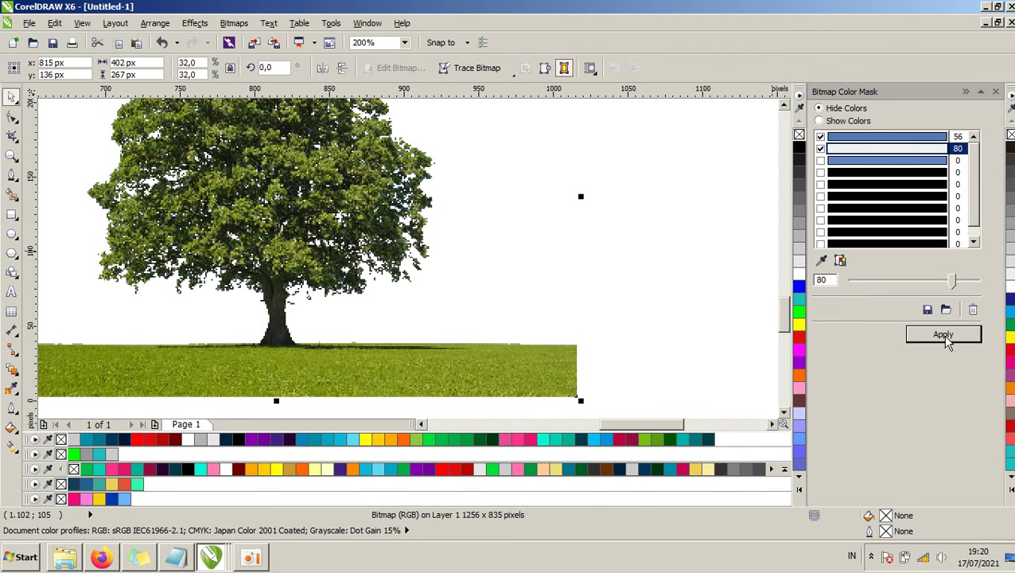
- Examine the masked tree's foliage, trunk and grass edge for leftover sky
scroll(642, 244, "down", 2)
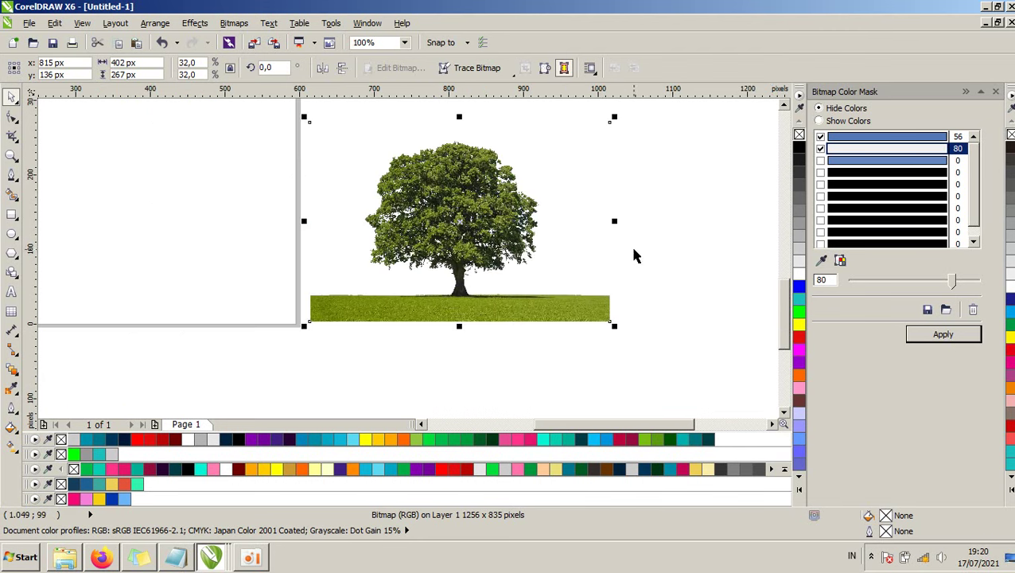
scroll(633, 248, "down", 1)
scroll(631, 240, "up", 1)
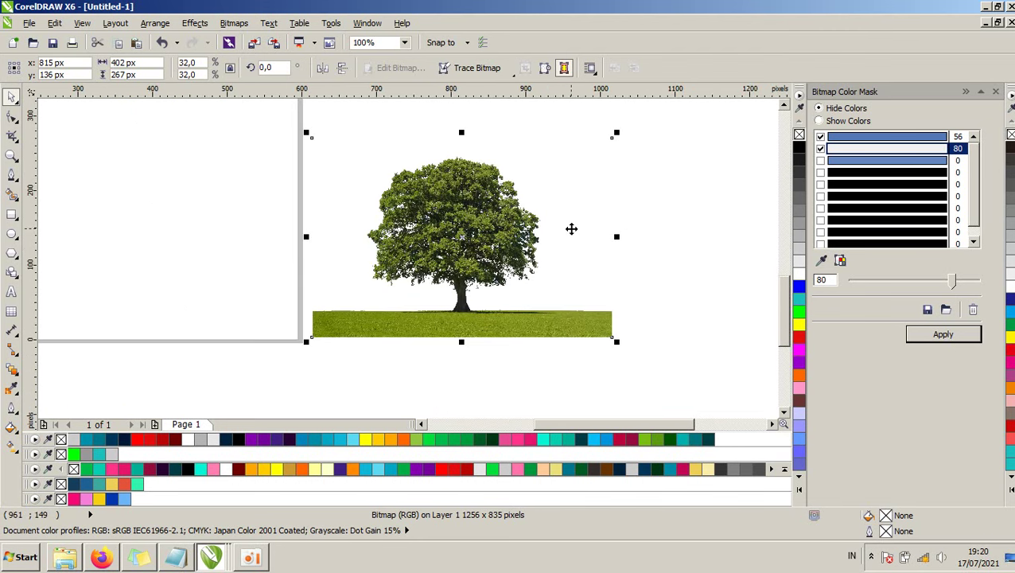
scroll(571, 227, "up", 2)
scroll(572, 227, "down", 2)
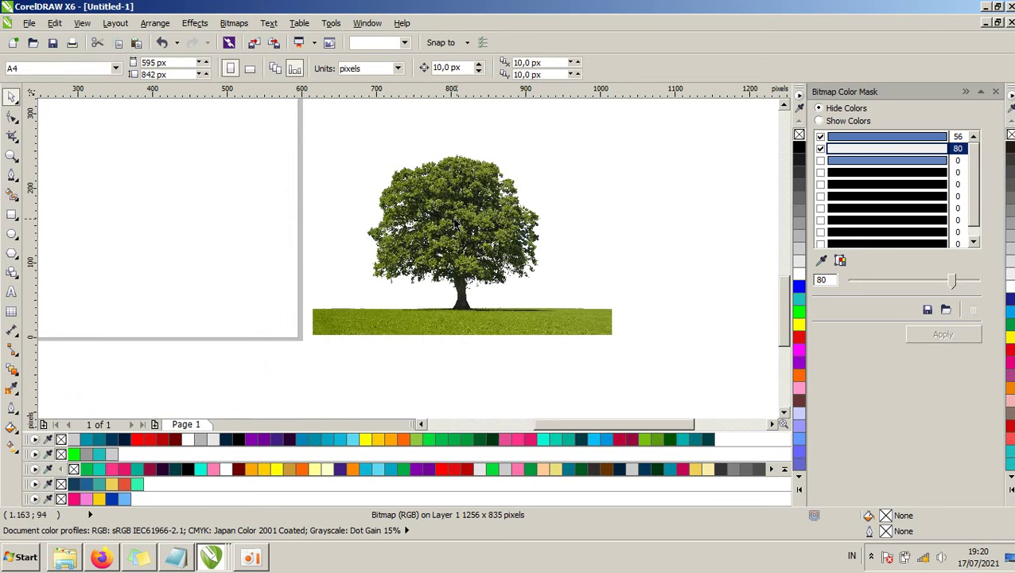
scroll(386, 199, "up", 2)
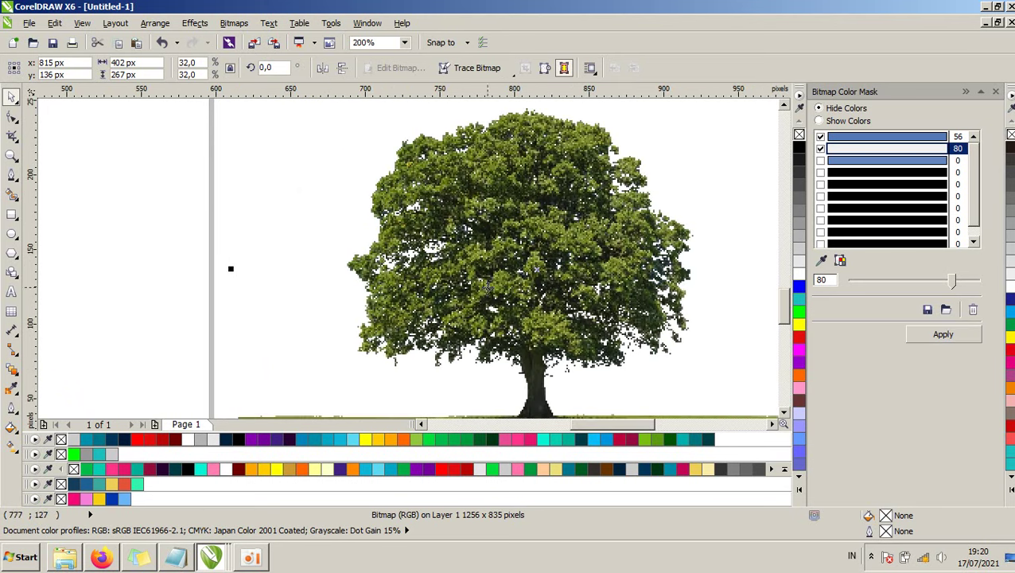
scroll(554, 242, "down", 2)
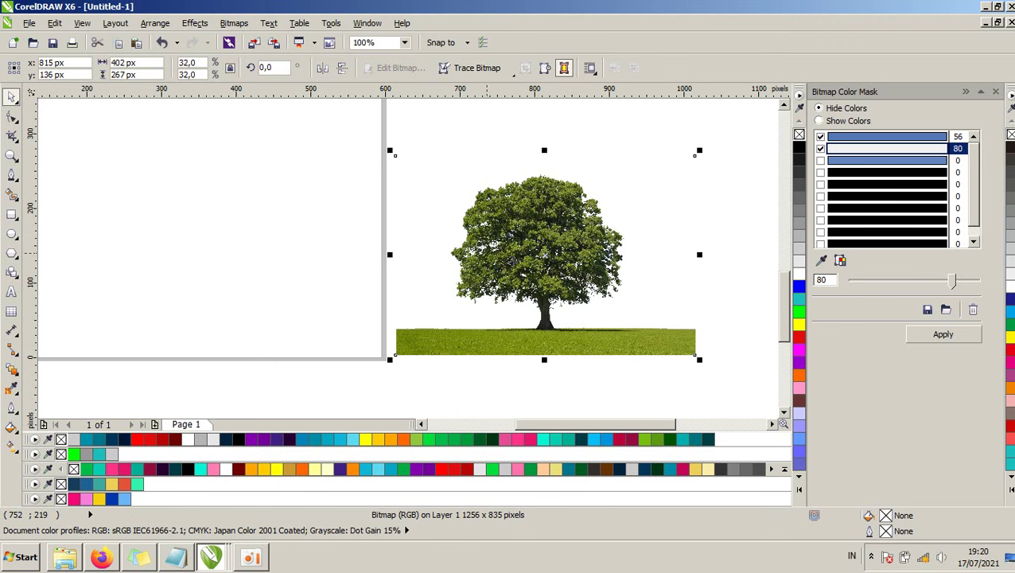
- Move the tree bitmap to about X 789, Y 136 px and clear the selection
left_click(713, 323)
left_click_drag(685, 344, 665, 343)
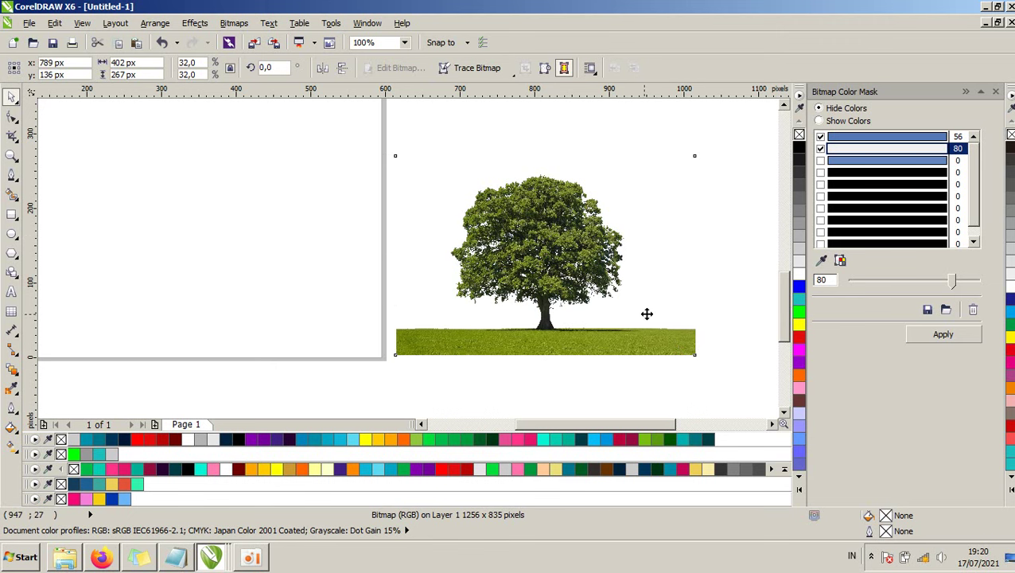
scroll(647, 314, "up", 2)
left_click(730, 315)
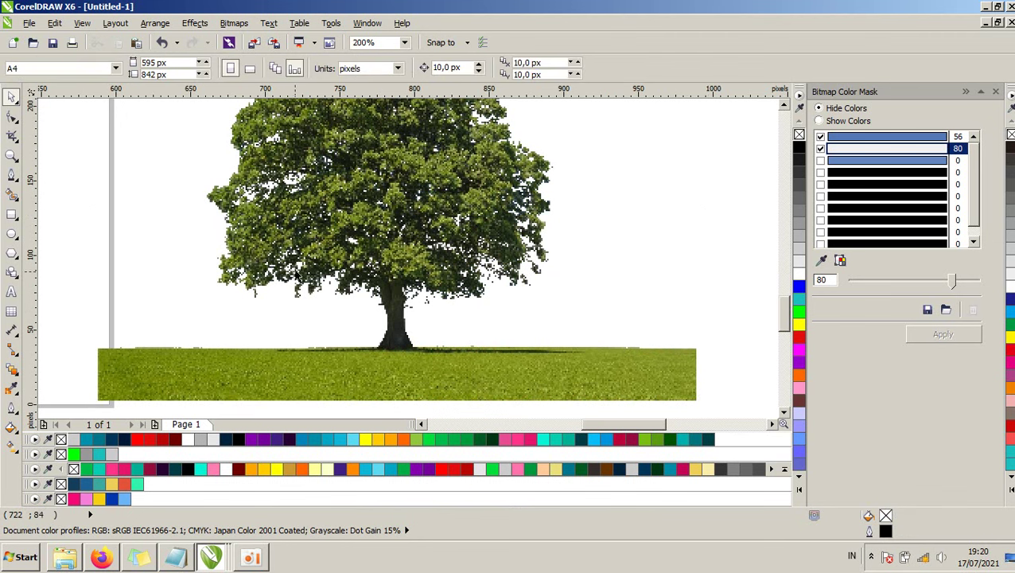
scroll(382, 290, "down", 2)
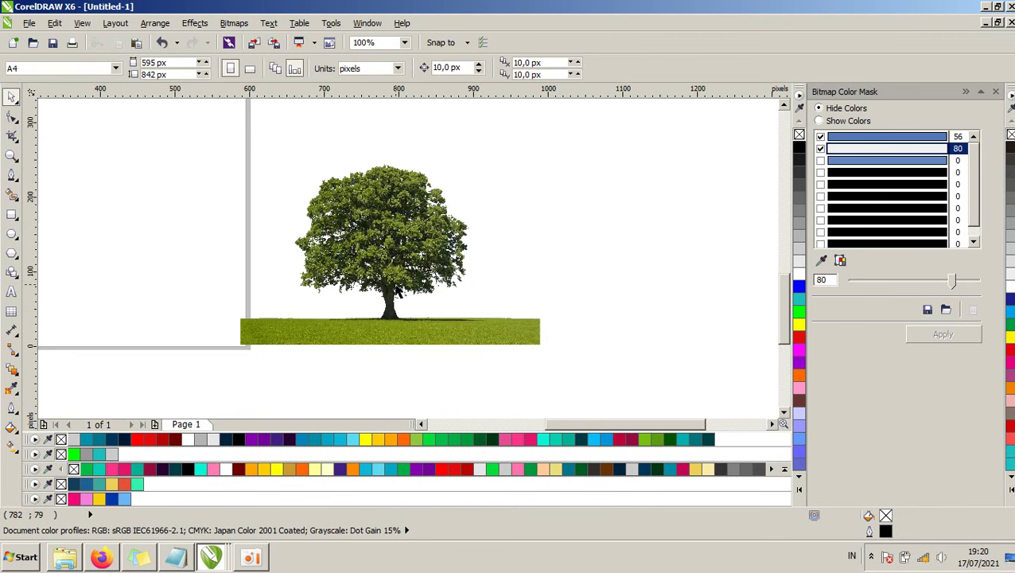
- Move the tree bitmap to about X 815, Y 161 px, then enlarge it proportionally to about 526 × 350 px
scroll(398, 294, "down", 2)
left_click(467, 215)
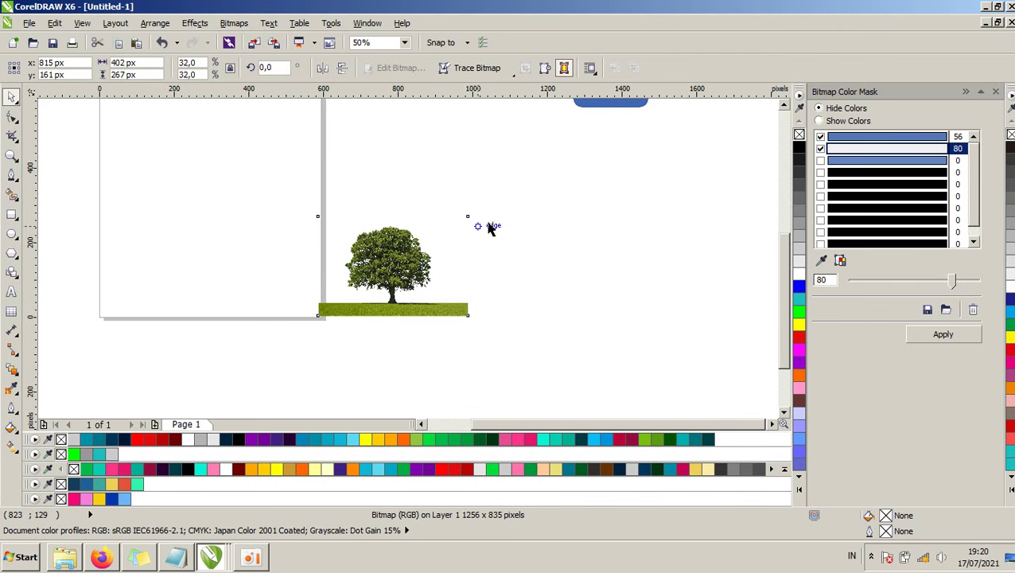
left_click_drag(482, 202, 535, 170)
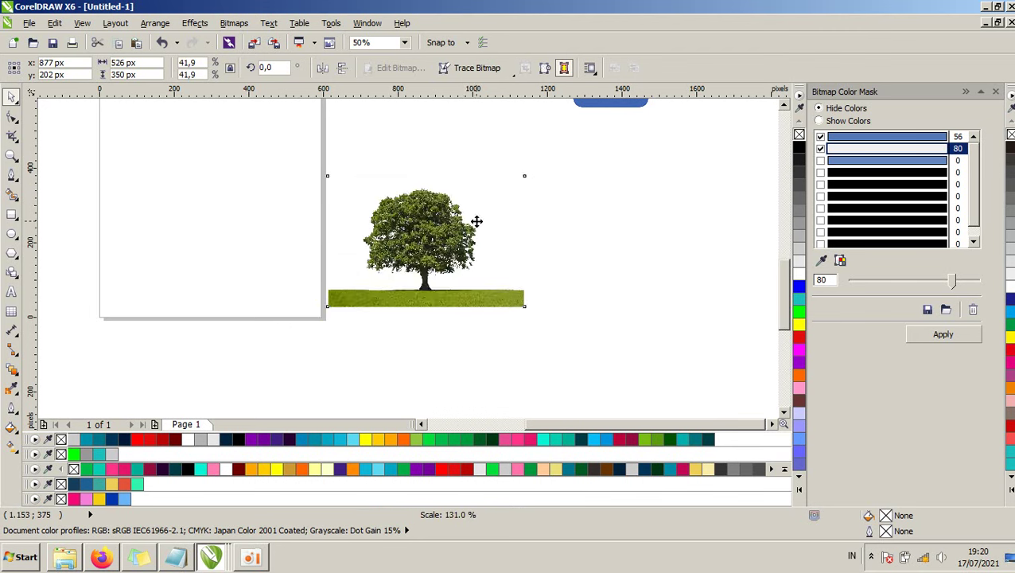
scroll(469, 223, "up", 2)
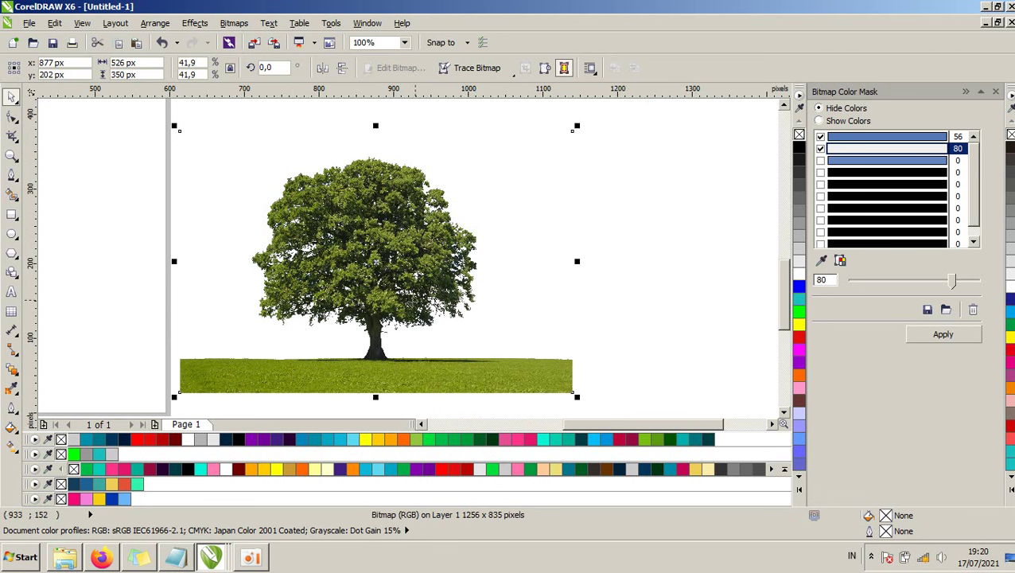
left_click(663, 237)
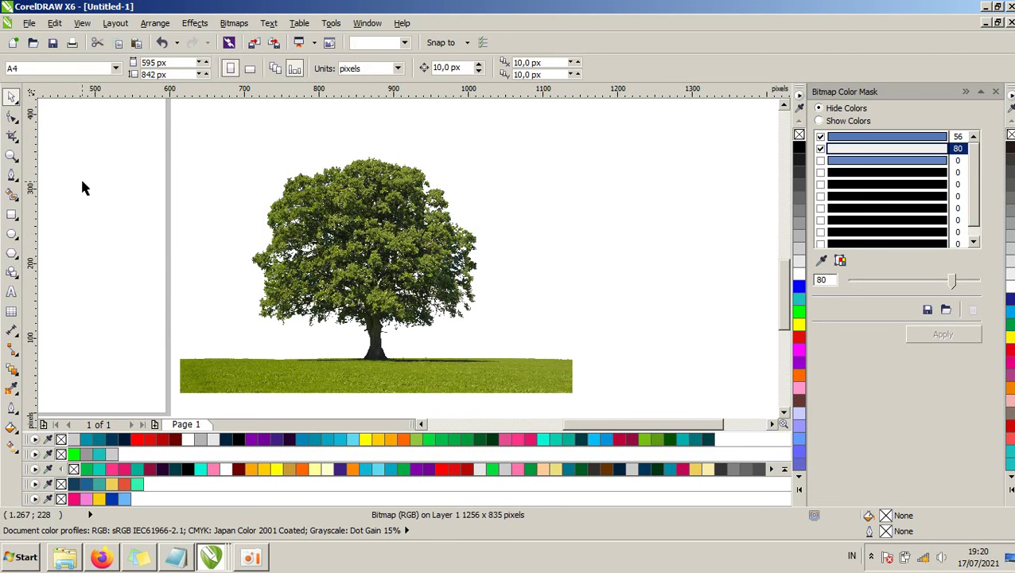
- Draw a rectangle about 712 × 464 px over the tree, centred near X 904, Y 242 px, and fill it with turquoise
left_click(12, 214)
scroll(366, 217, "down", 1)
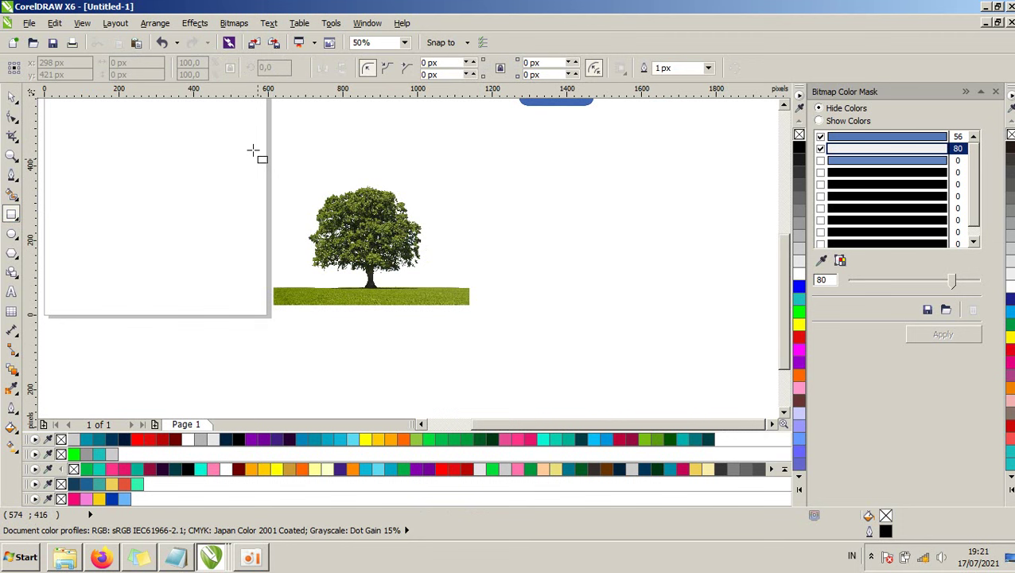
left_click_drag(249, 138, 523, 309)
left_click(799, 299)
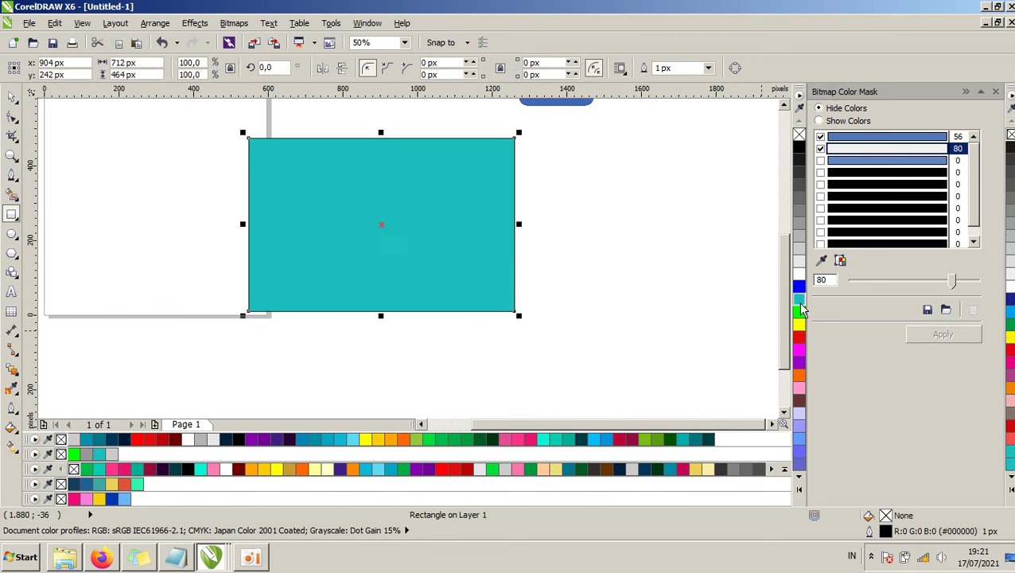
- Send the turquoise rectangle behind the tree bitmap and remove the rectangle's outline
key("shift+Page_Down")
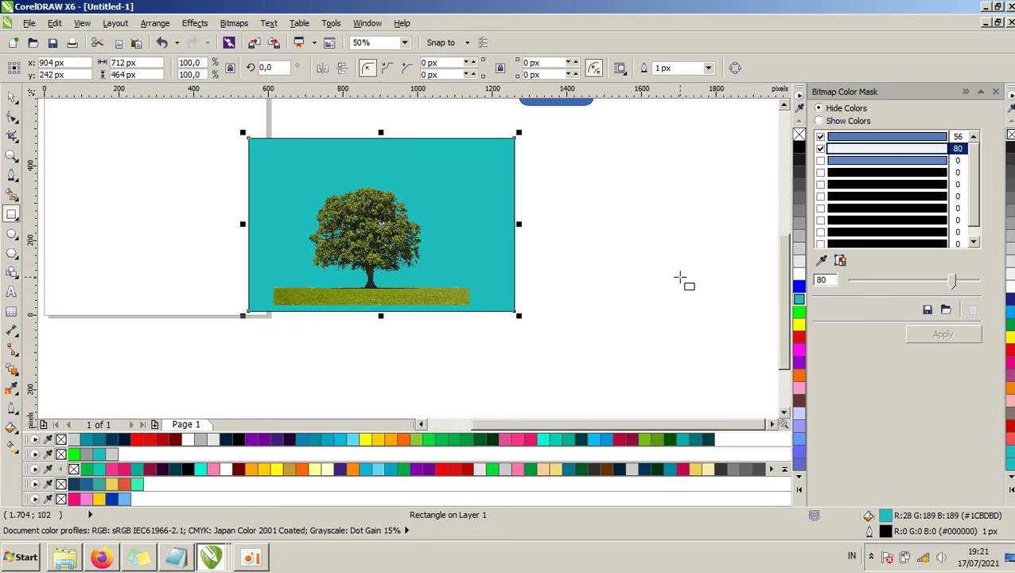
left_click(539, 210)
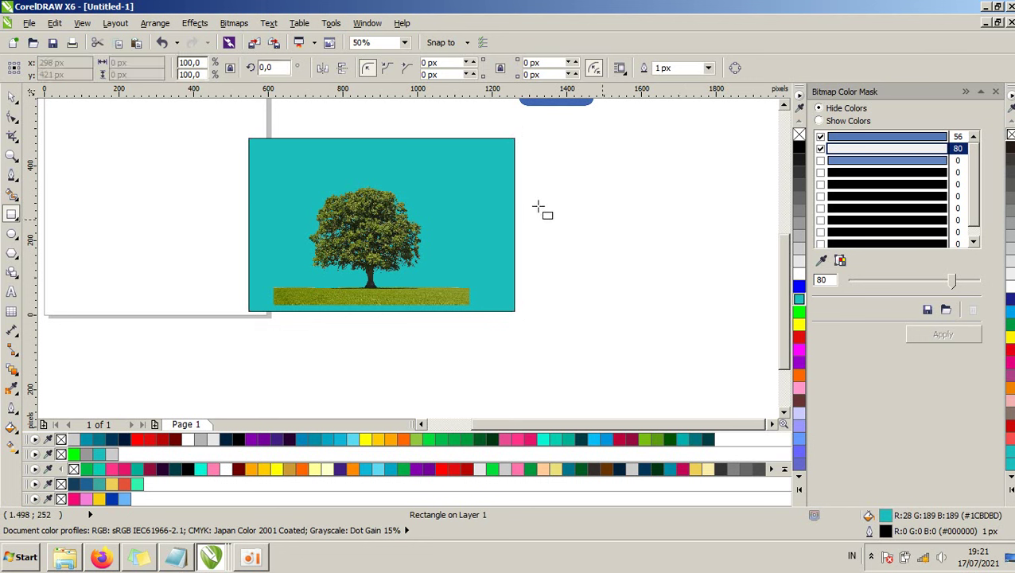
left_click(11, 99)
left_click(161, 189)
left_click(441, 221)
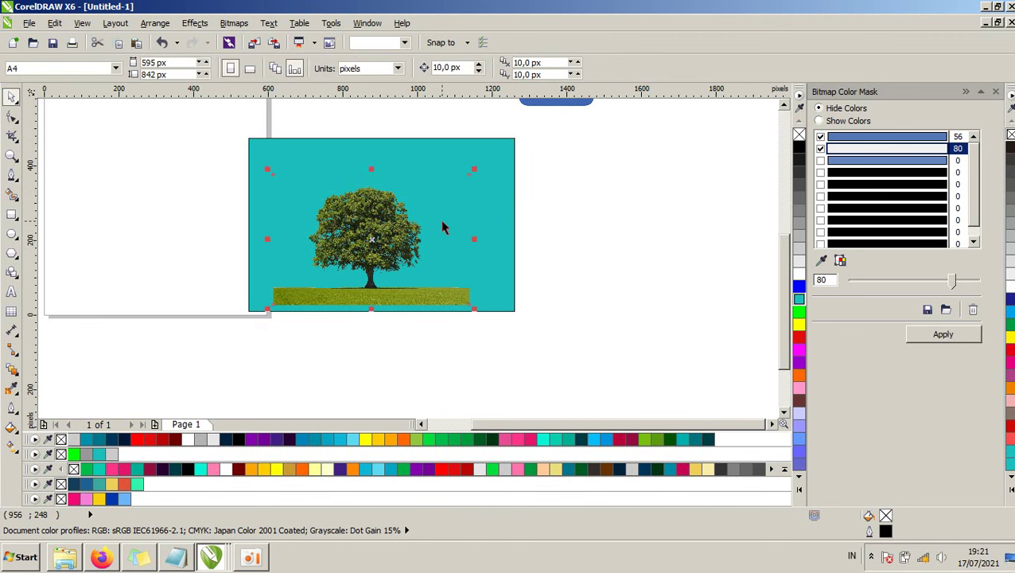
left_click(769, 145)
left_click(498, 199)
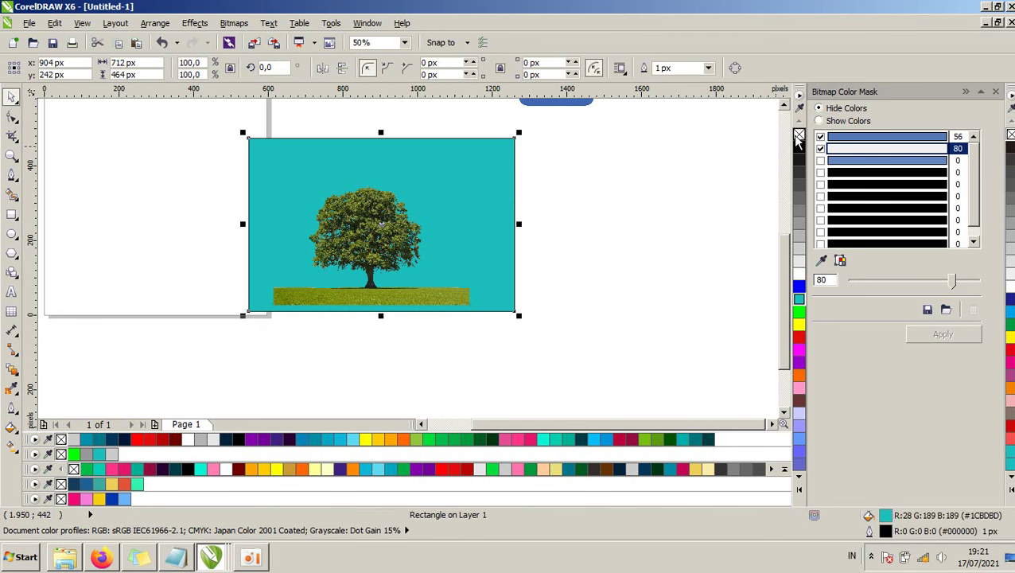
right_click(799, 135)
left_click(593, 203)
- Move the tree bitmap to about X 893, Y 179 px and shrink the turquoise rectangle to about 491 × 320 px
scroll(402, 223, "up", 1)
left_click(537, 232)
left_click(535, 231)
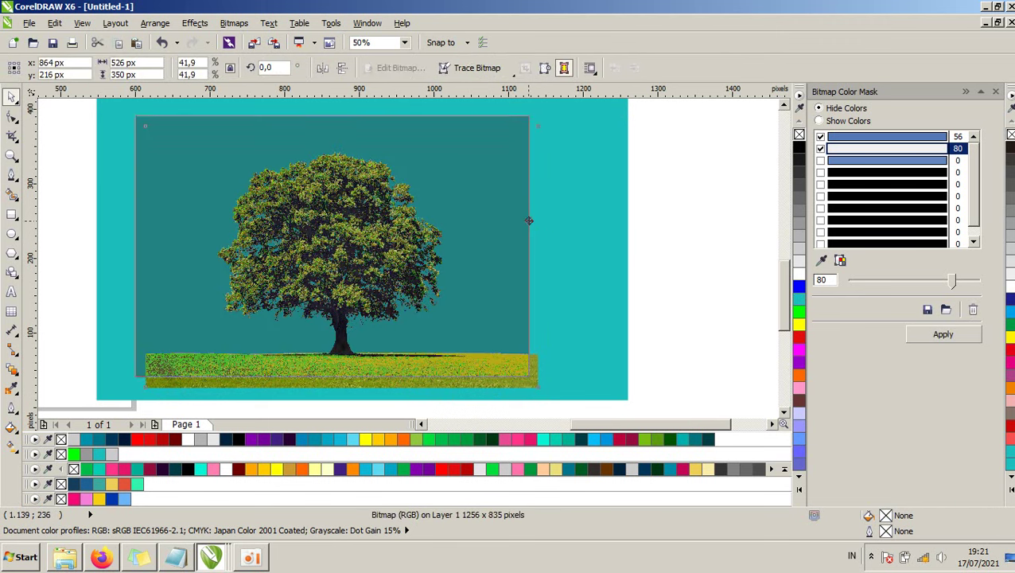
scroll(354, 249, "down", 2)
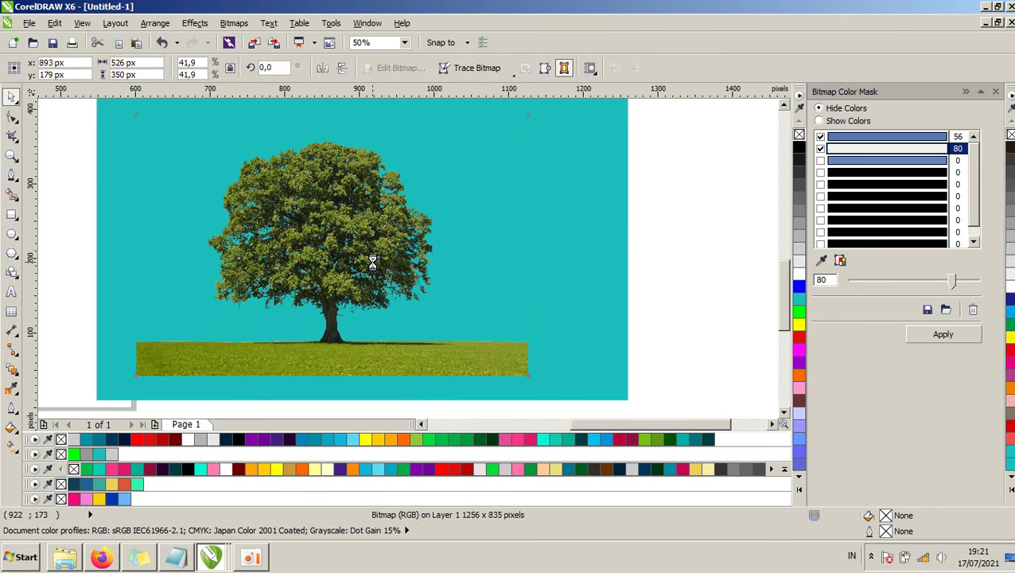
left_click(493, 166)
left_click(413, 235)
scroll(415, 235, "up", 2)
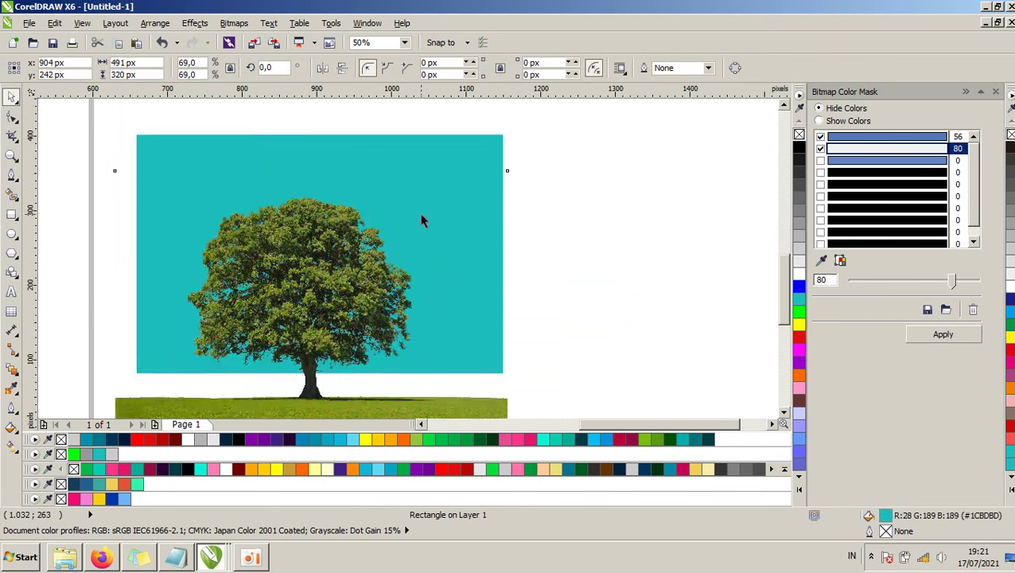
- Delete the turquoise rectangle and move the tree bitmap to about X 853, Y 351 px
scroll(412, 244, "down", 2)
left_click_drag(396, 291, 314, 272)
left_click(439, 233)
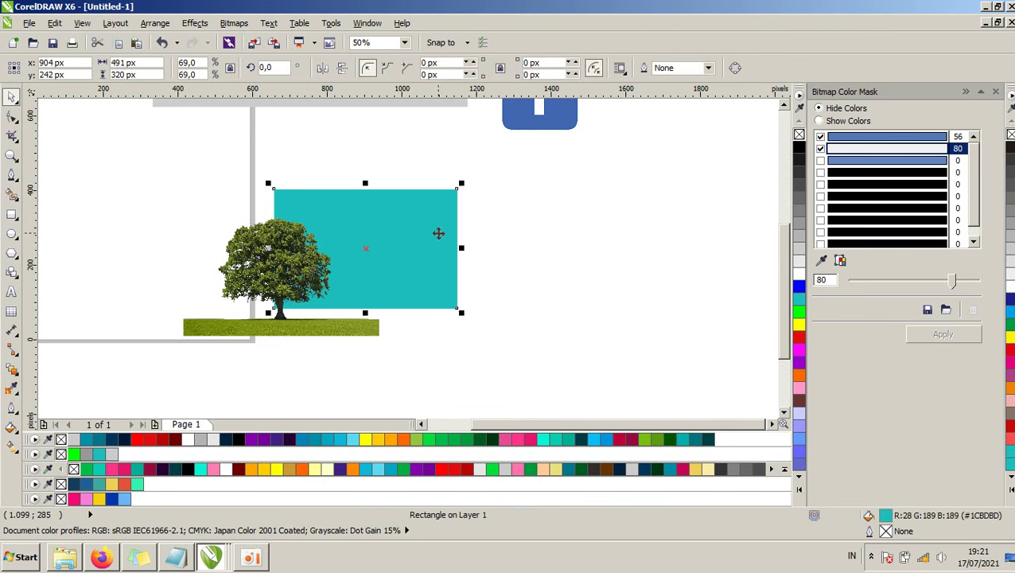
key("Delete")
left_click(317, 236)
scroll(345, 219, "down", 1)
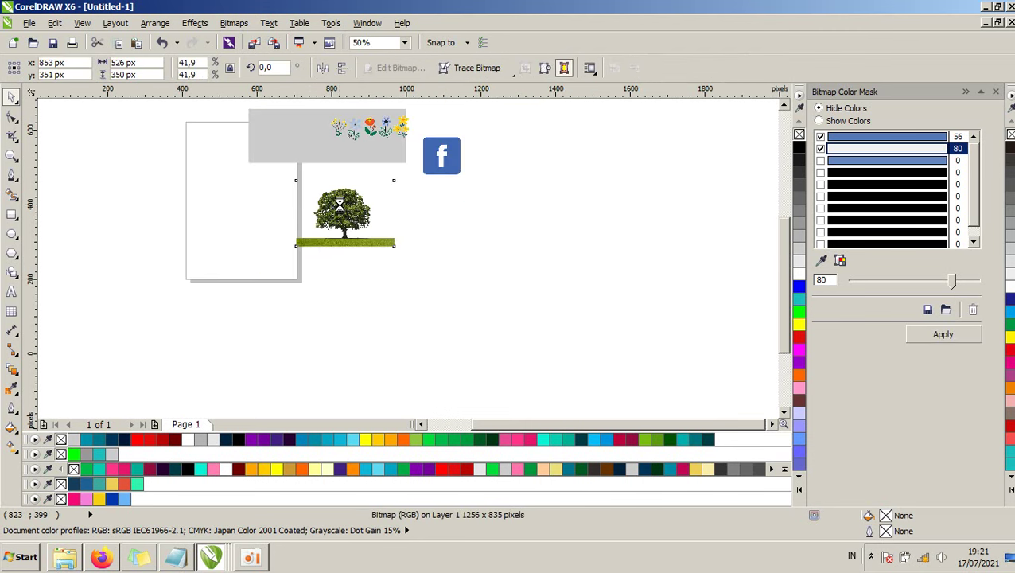
scroll(342, 208, "up", 1)
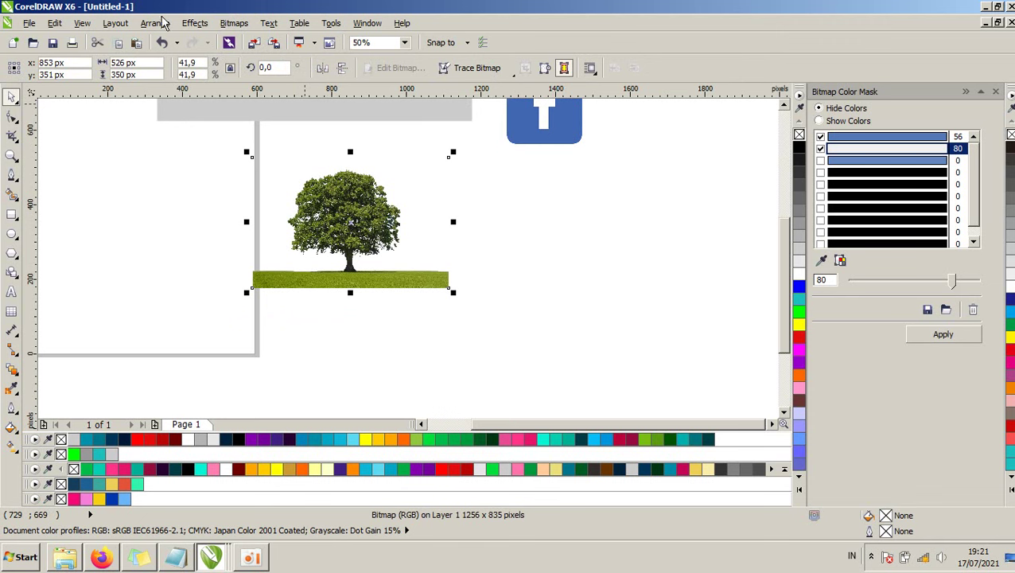
- Start exporting the selected tree bitmap to Arsip (D:) as a PNG file named dasd
left_click(38, 26)
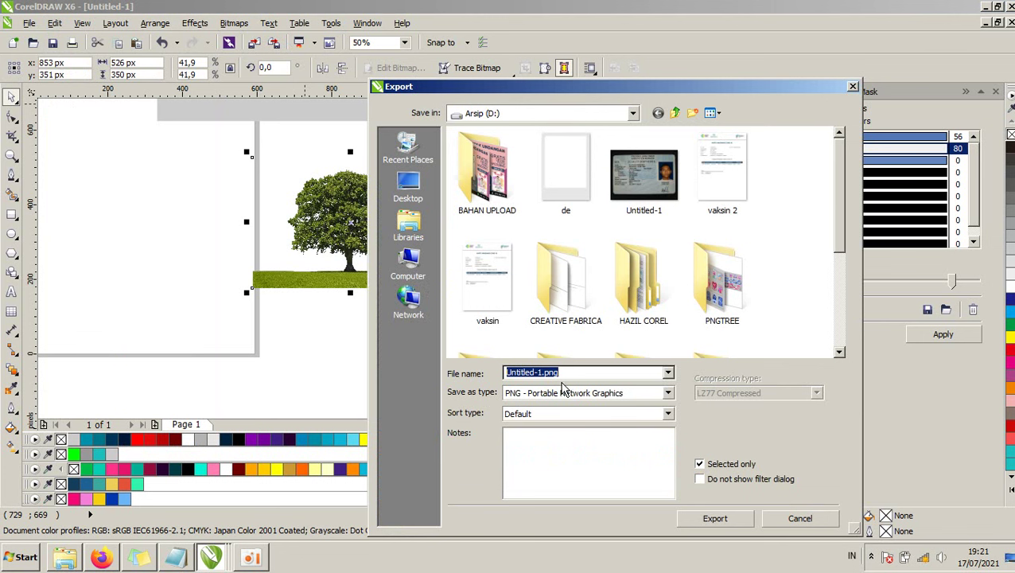
type("dasd")
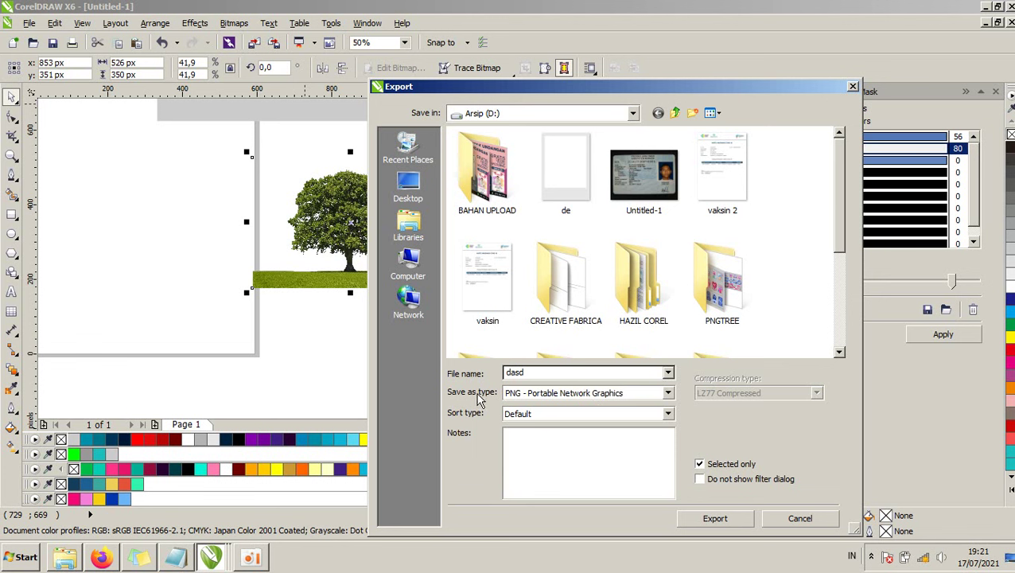
left_click(544, 395)
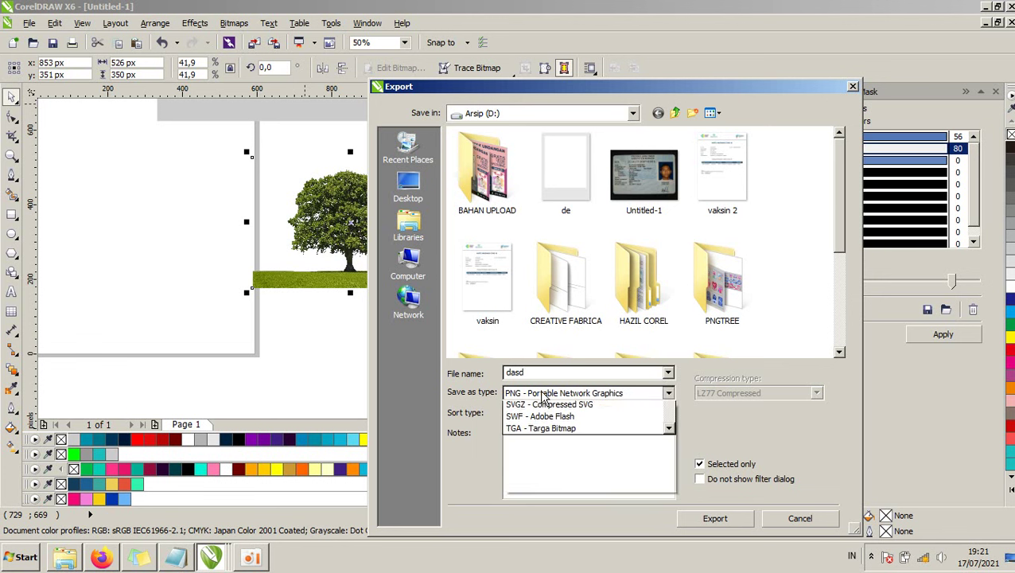
left_click(542, 406)
left_click(716, 521)
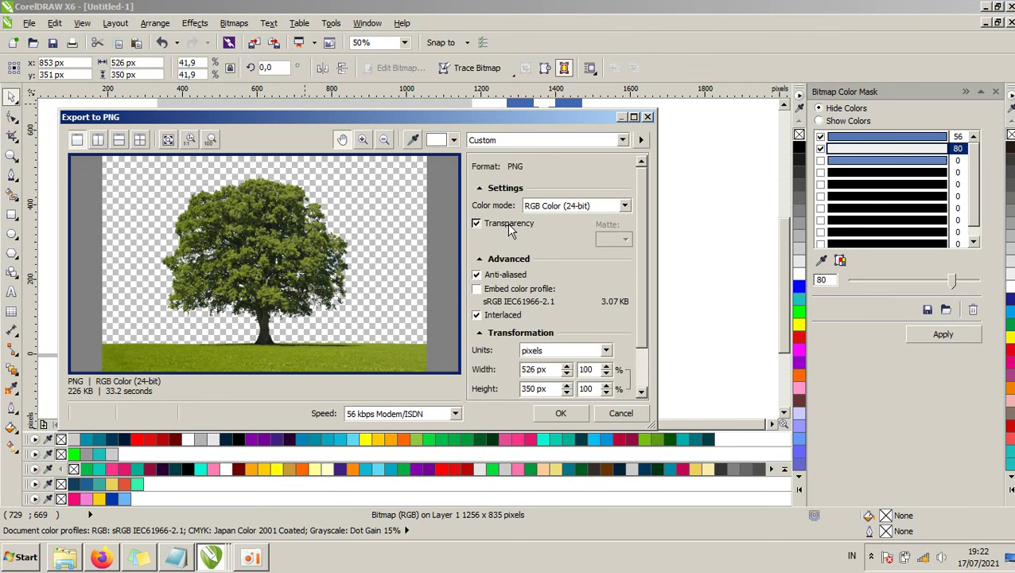
- Turn off transparency for the PNG export and set the matte colour to turquoise (#1CBDBD)
left_click(477, 223)
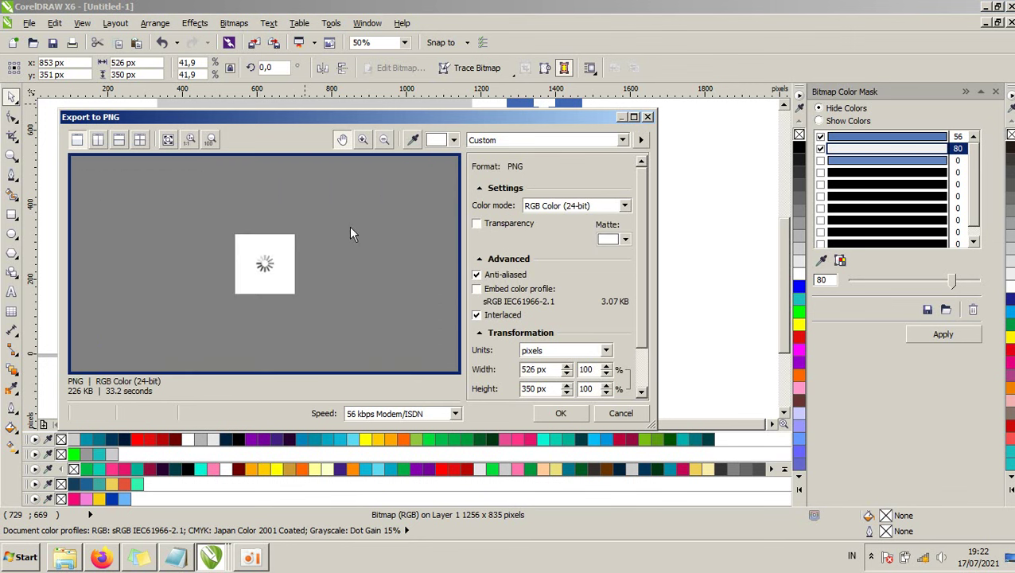
left_click(625, 239)
left_click(614, 265)
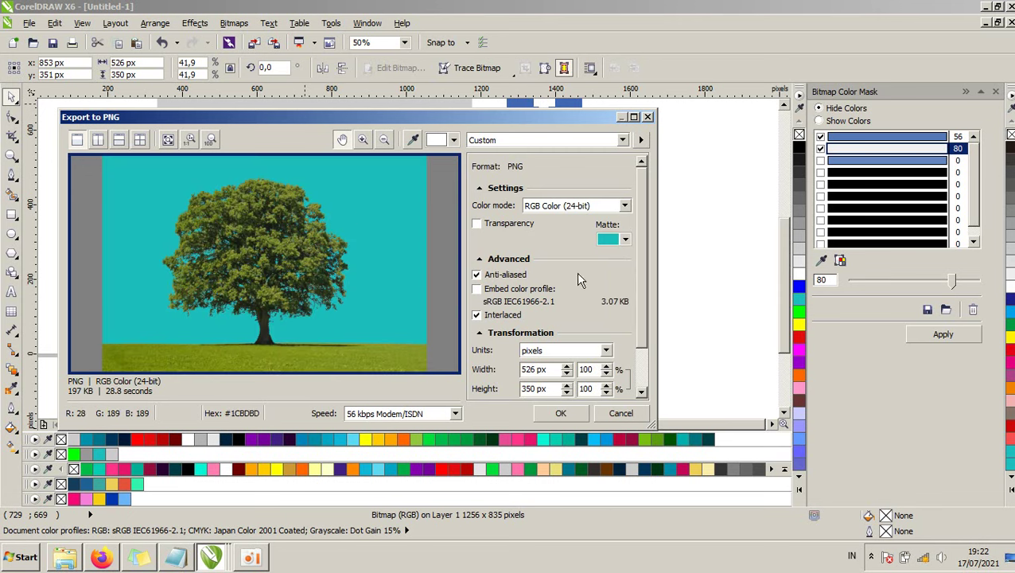
- Enable transparency again, complete the PNG export and clear the selection
left_click(477, 225)
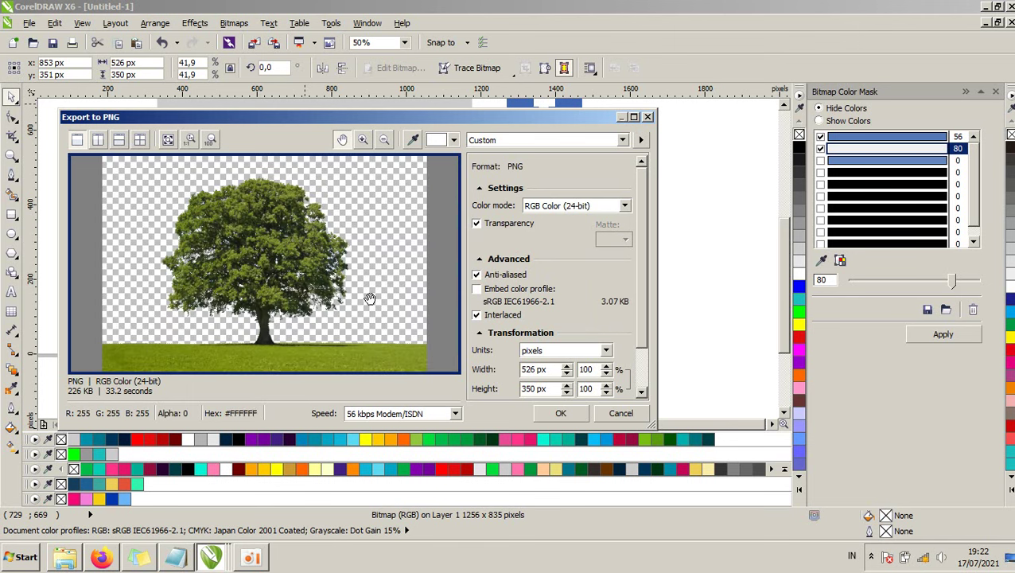
left_click(580, 415)
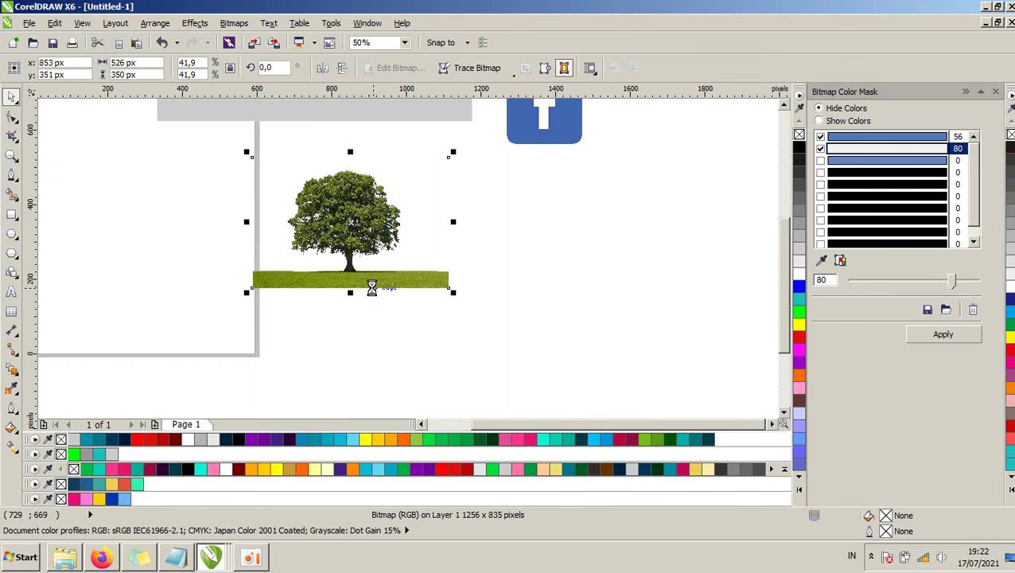
left_click(521, 282)
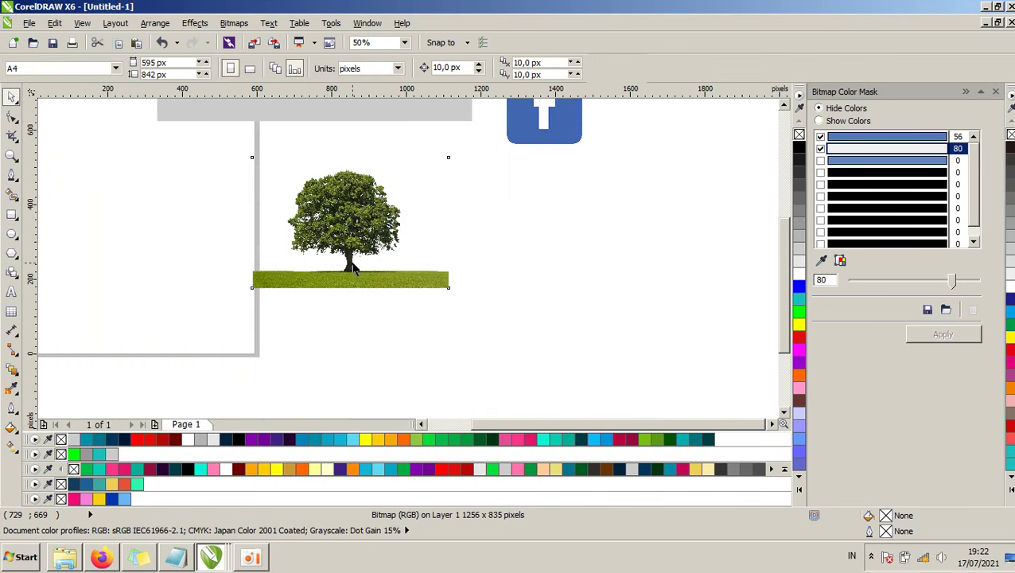
- Move the tree bitmap slightly away from the page and delete the grey rectangle behind the flowers
left_click(354, 269)
scroll(372, 211, "down", 2)
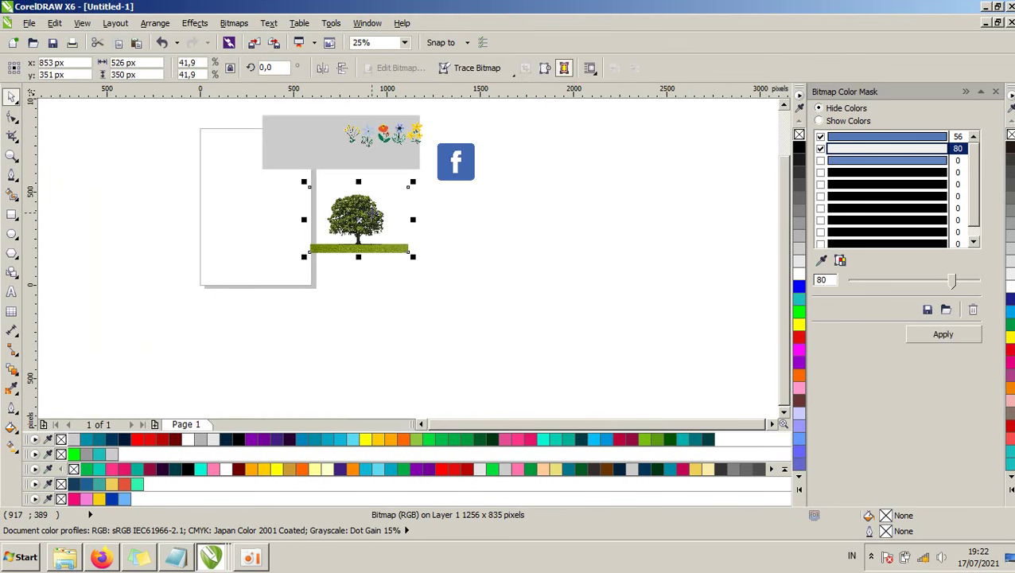
left_click_drag(372, 213, 393, 222)
left_click_drag(300, 155, 232, 165)
key("Delete")
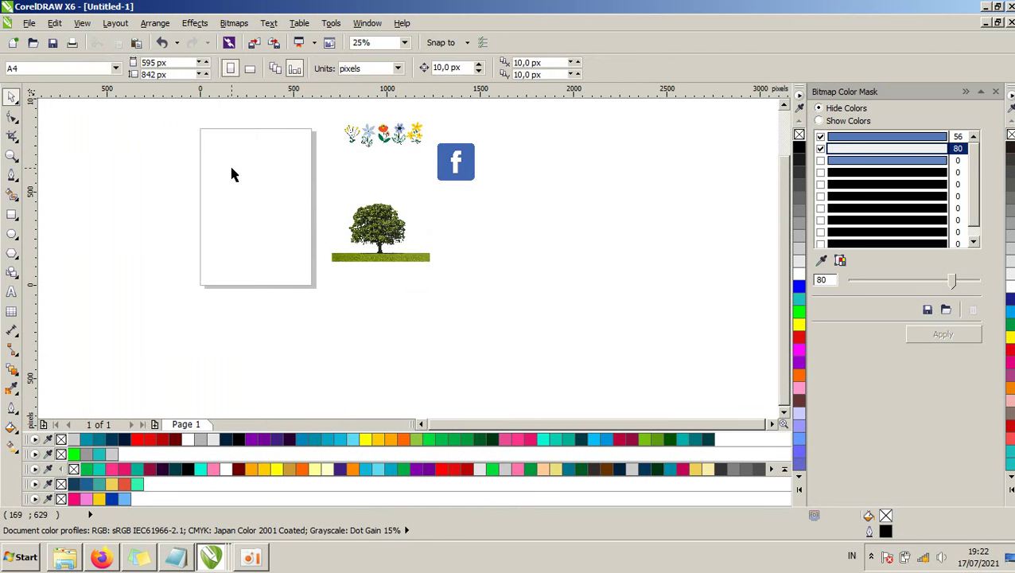
- Move the tree bitmap up beneath the flowers and the Facebook logo down beside the tree
left_click(456, 162)
left_click_drag(371, 233, 378, 199)
left_click(460, 180)
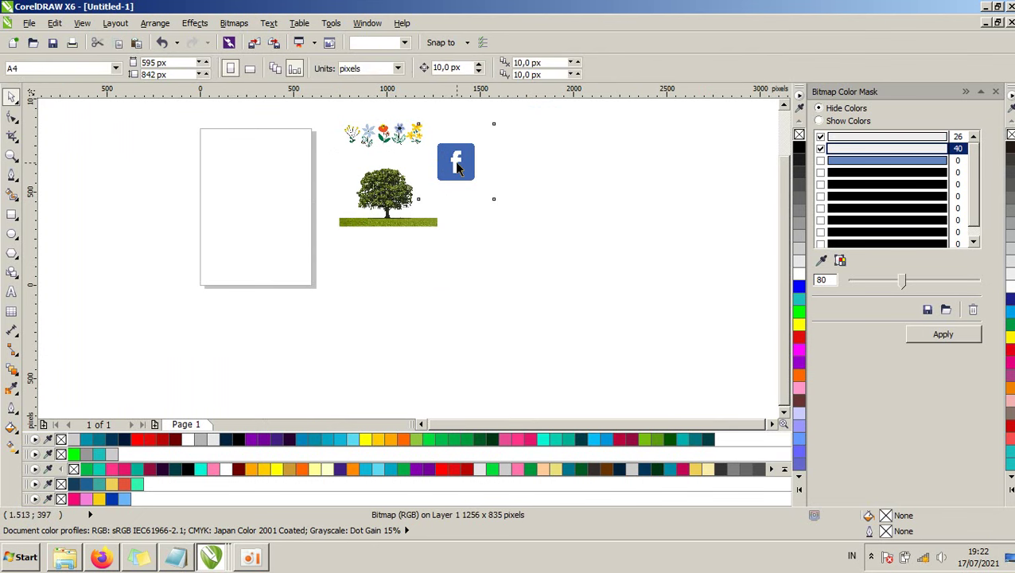
scroll(461, 179, "up", 1)
scroll(457, 186, "down", 1)
left_click_drag(456, 183, 470, 210)
left_click(308, 251)
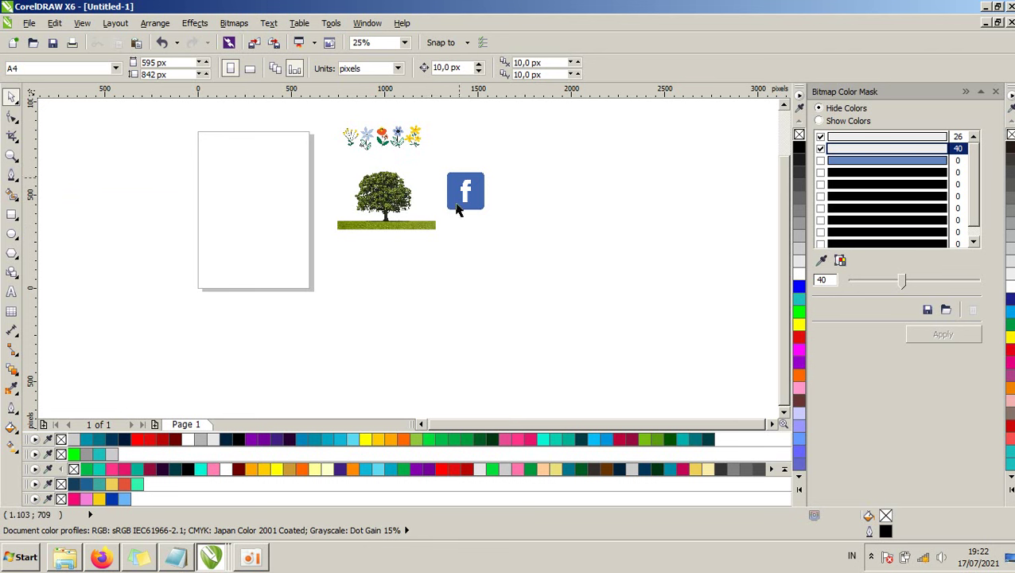
- Move the Facebook logo bitmap to about X 1464, Y 442 px
scroll(434, 169, "up", 2)
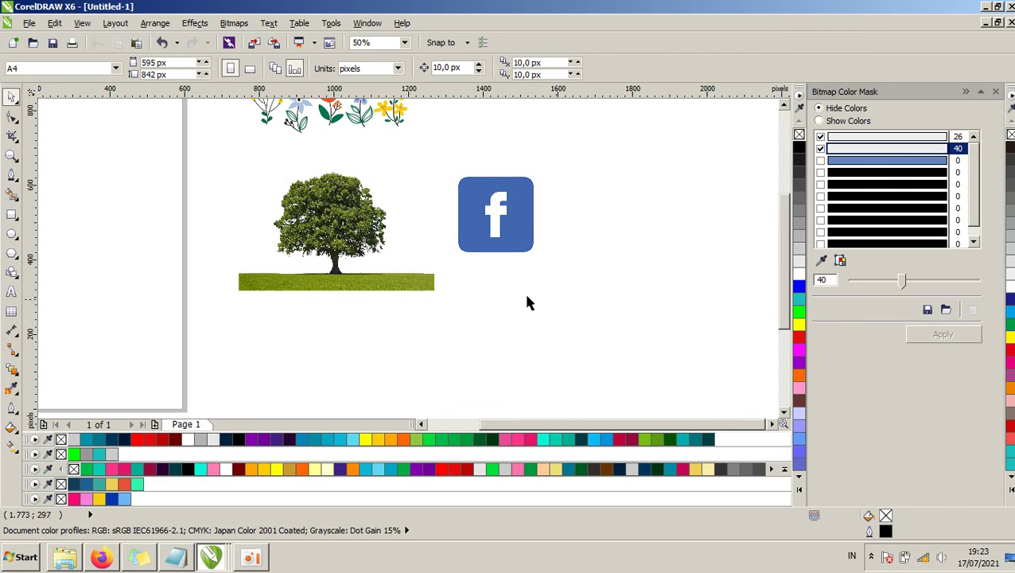
left_click(494, 220)
left_click_drag(491, 203, 500, 233)
scroll(500, 233, "down", 2)
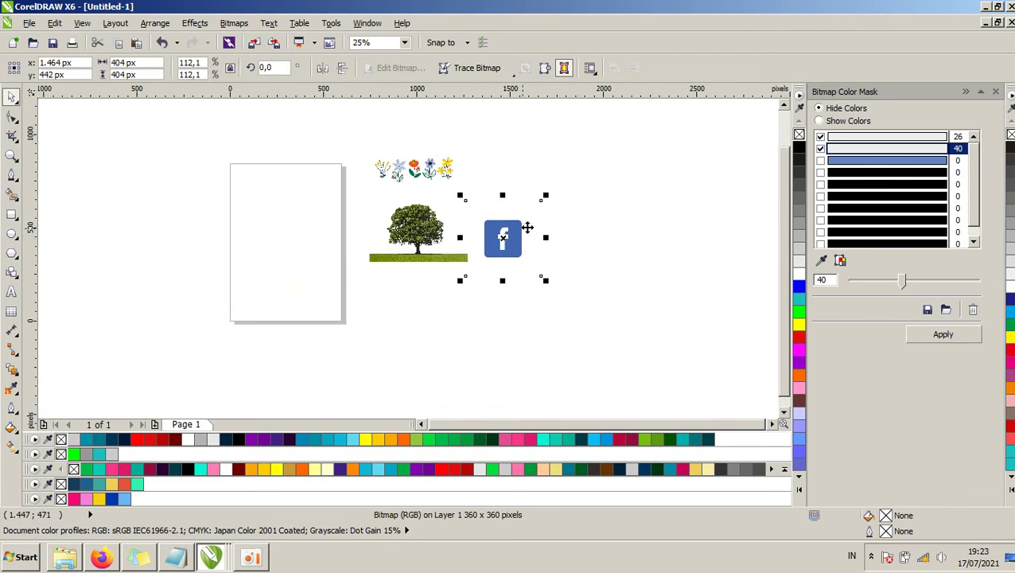